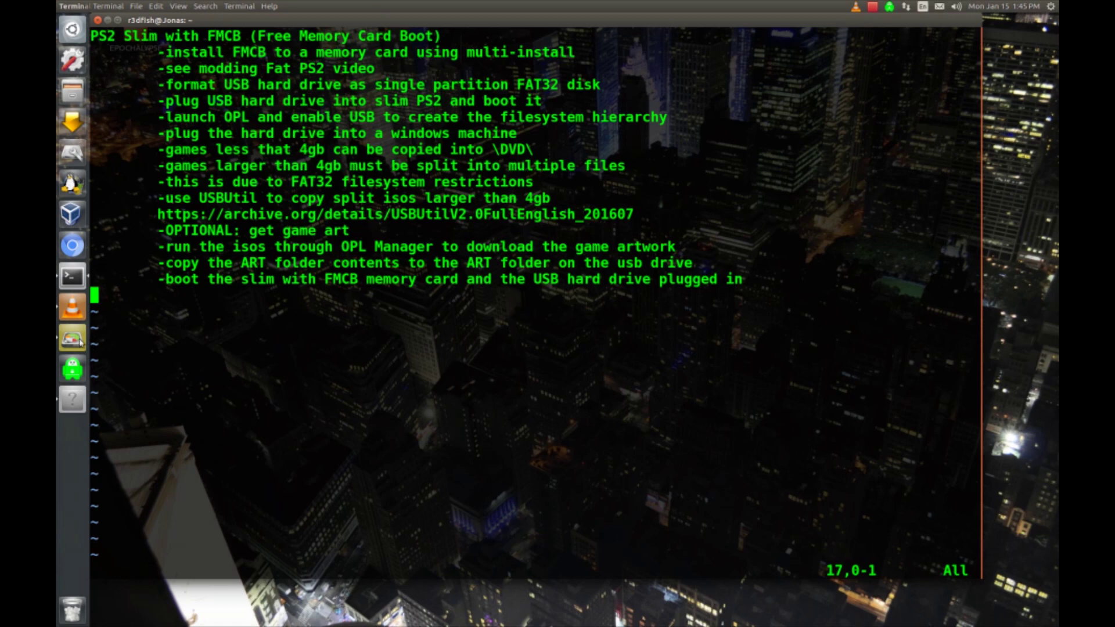
Step: Open the partition editor for /dev/sdd and delete the exFAT partition /dev/sdd1
left_click(80, 341)
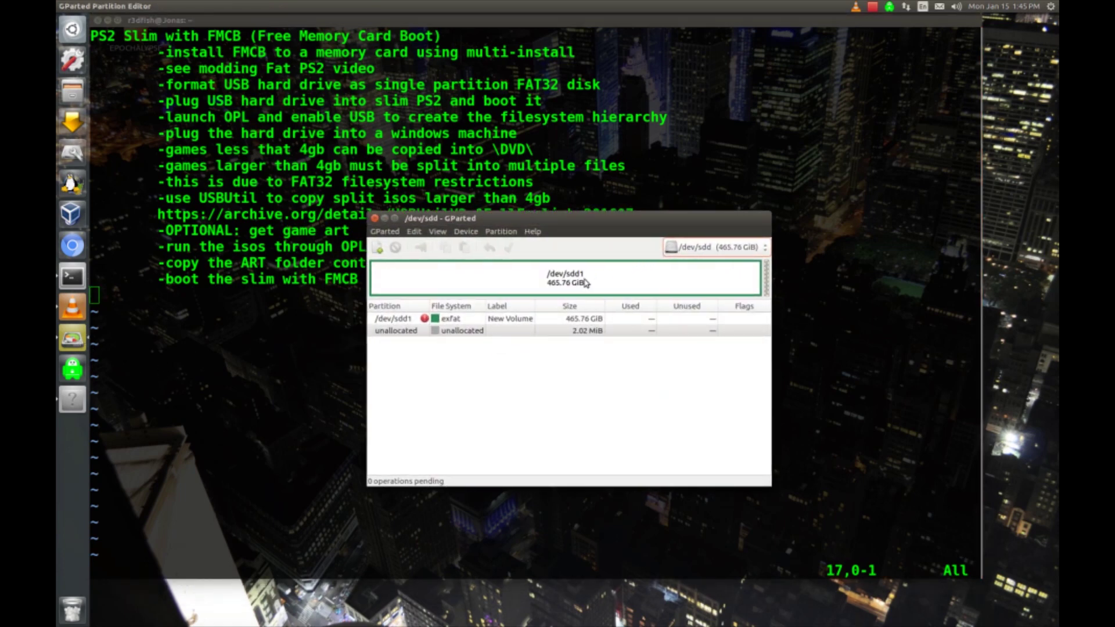
right_click(494, 282)
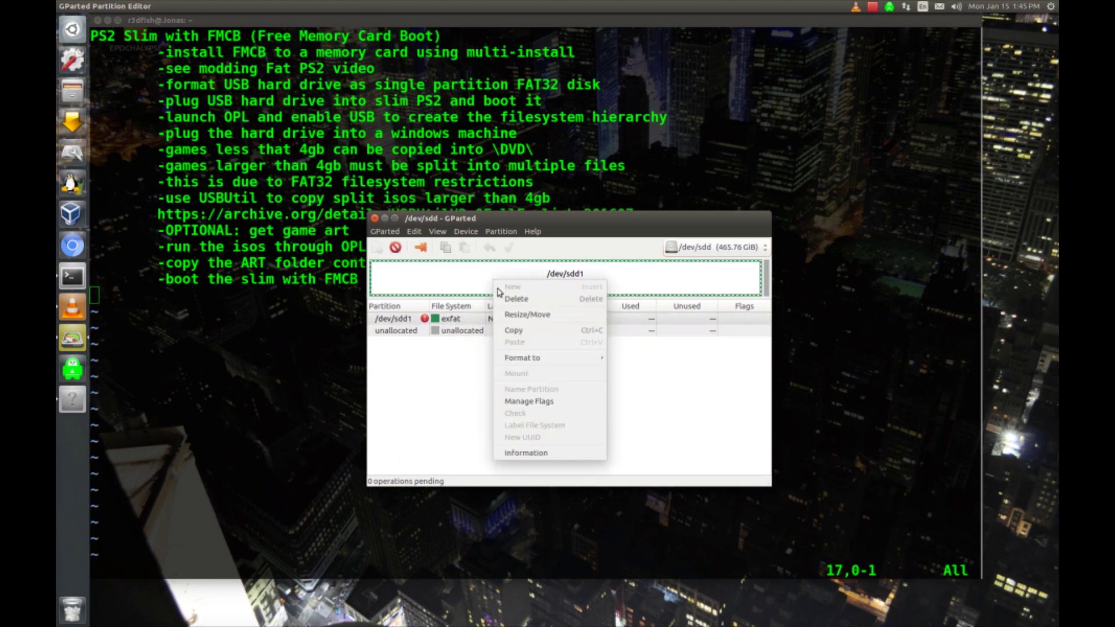
left_click(506, 301)
Step: Queue a new full-size 465.76 GiB fat32 partition in the unallocated space
right_click(495, 293)
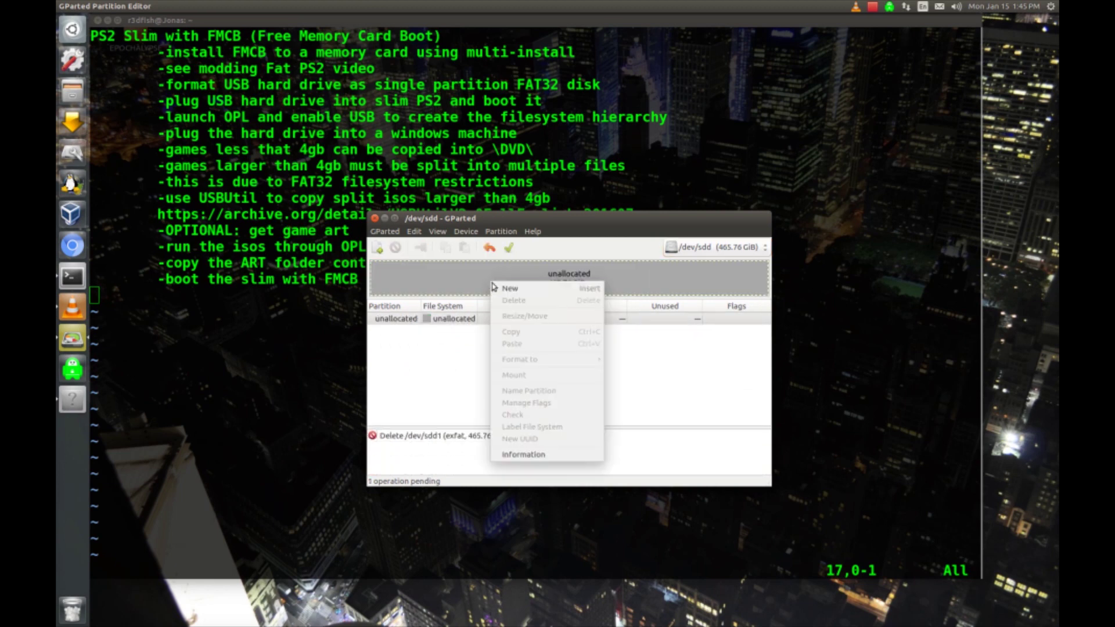
left_click(499, 290)
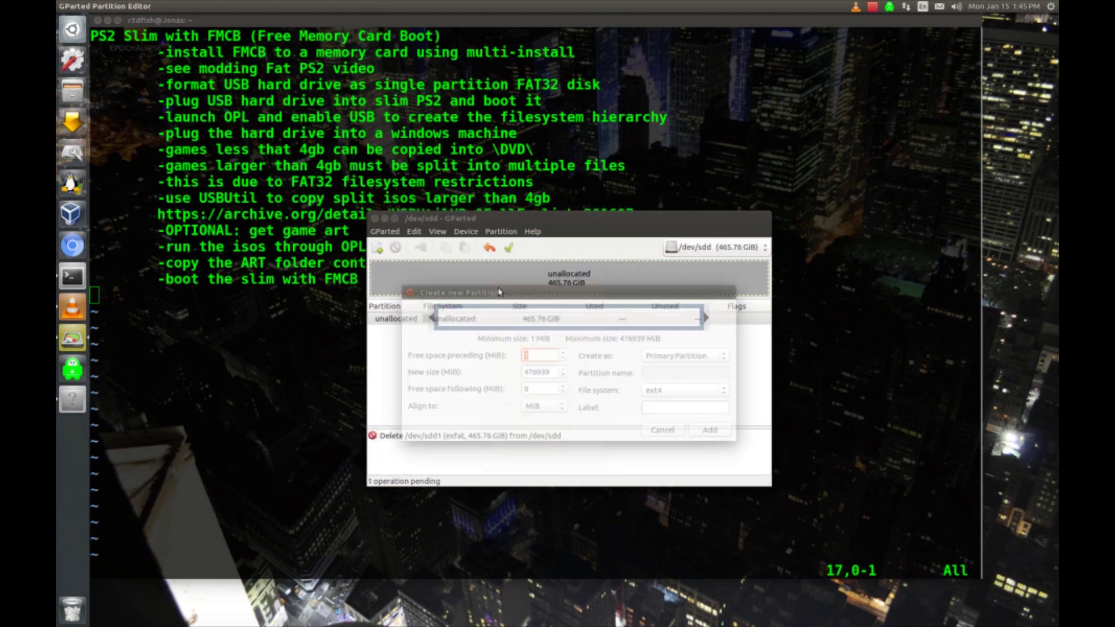
left_click(670, 397)
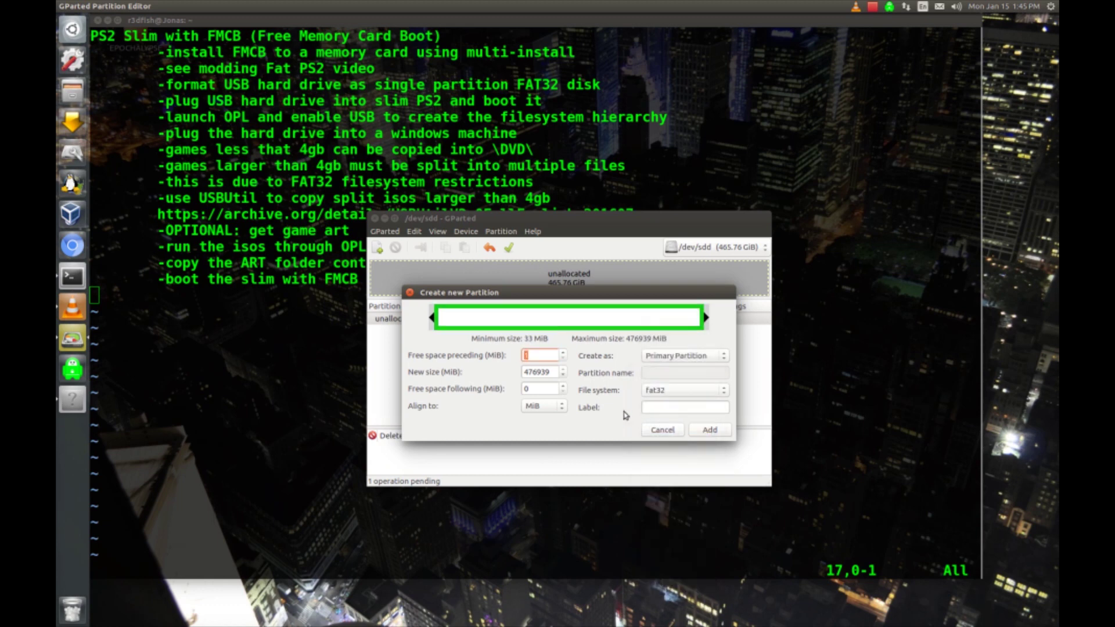
left_click(696, 432)
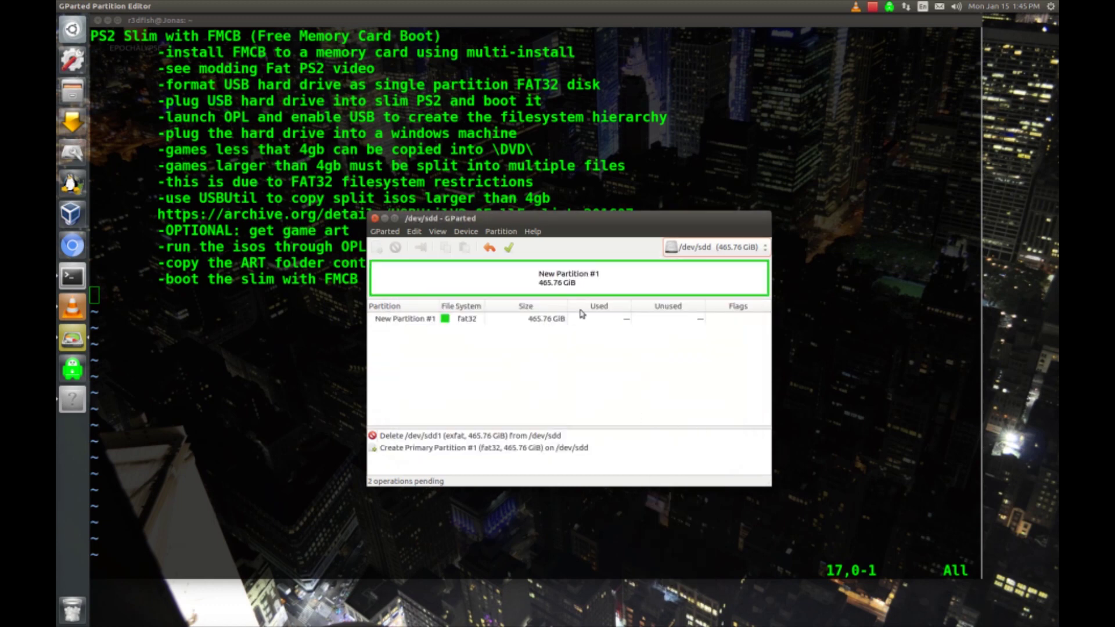
Step: Apply the pending partition operations, then close GParted
left_click(509, 248)
left_click(677, 393)
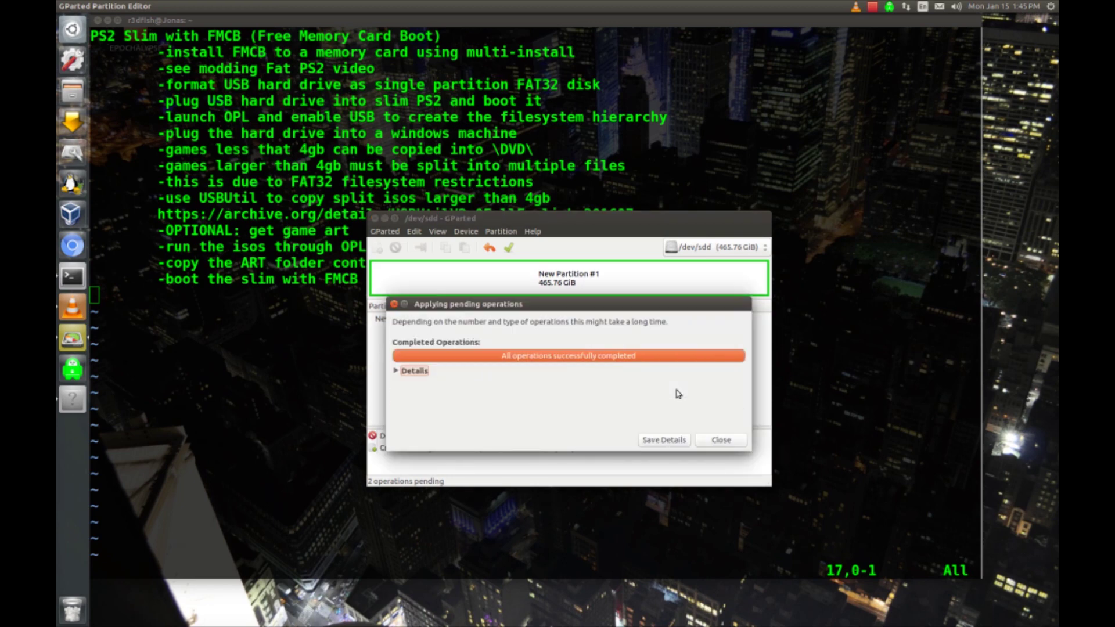
left_click(722, 439)
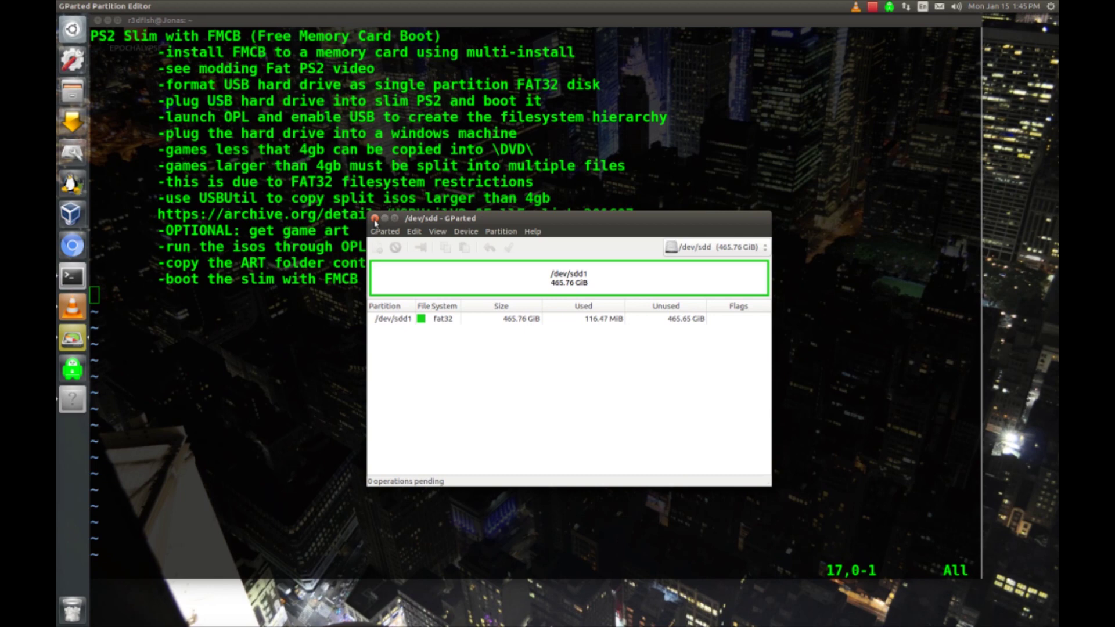
left_click(374, 219)
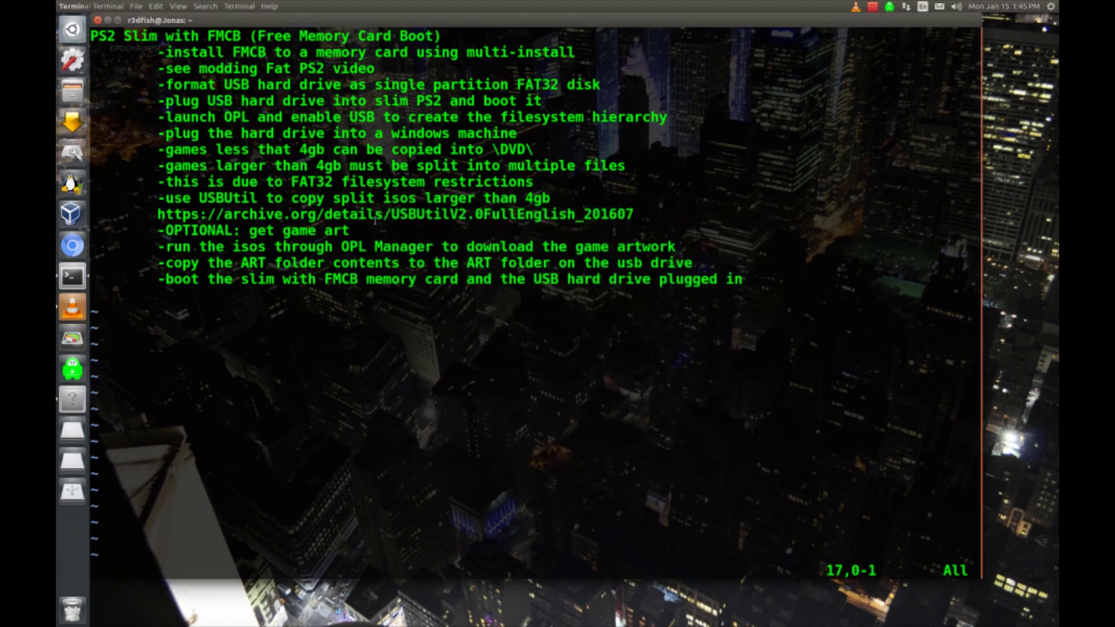
Step: Show the PS2's live v4l2:///dev/video0 capture window in VLC
left_click(72, 310)
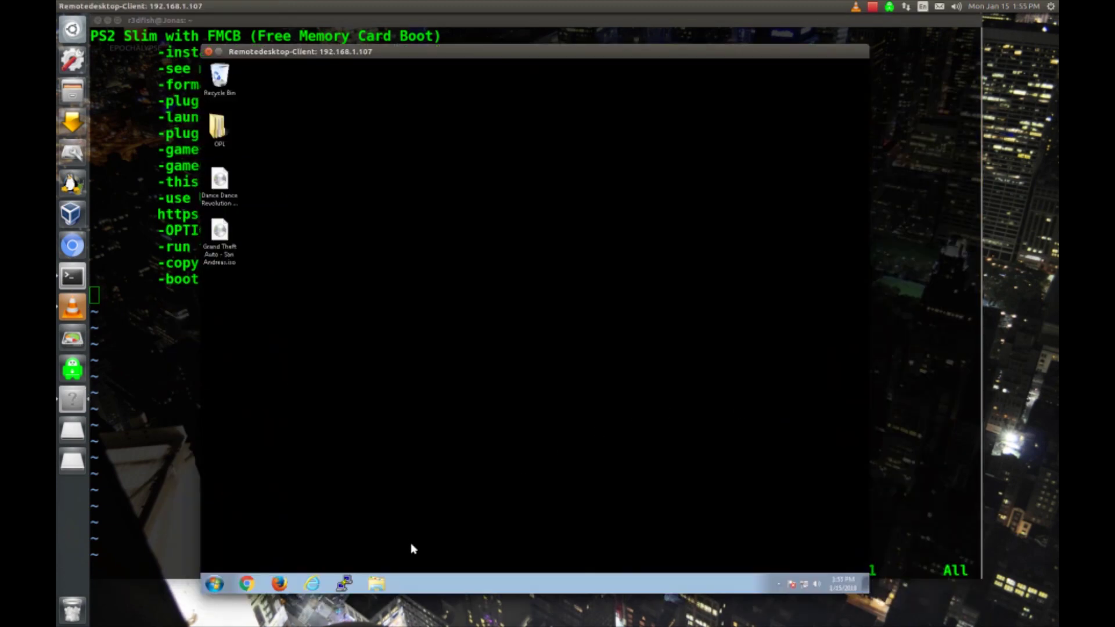
Step: Open Local Disk (H:) in a Windows Explorer window
left_click(376, 584)
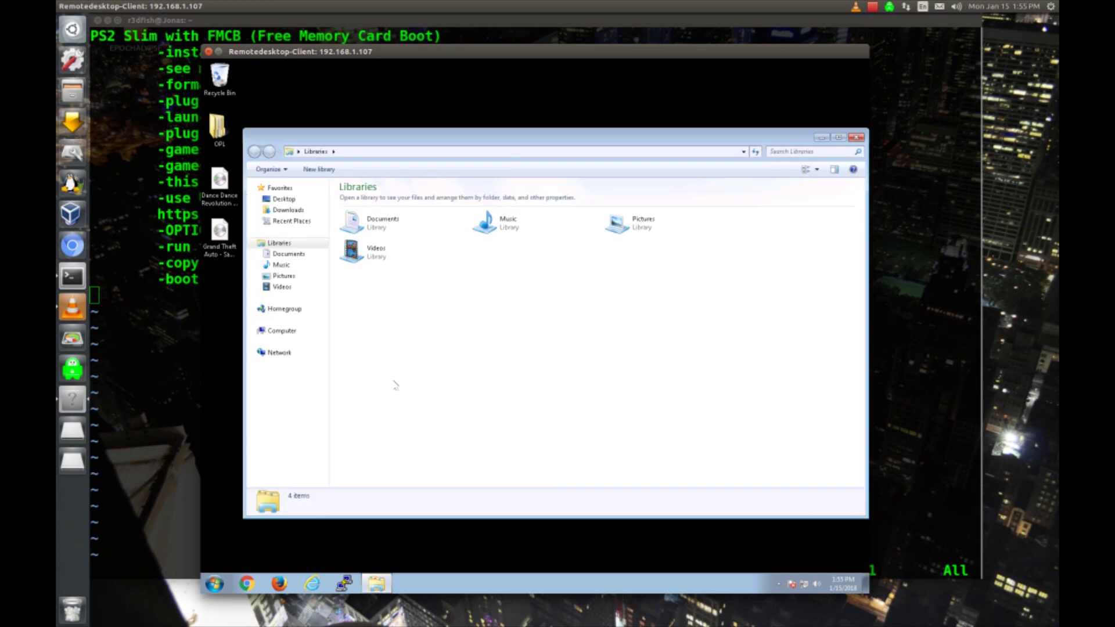
left_click(284, 331)
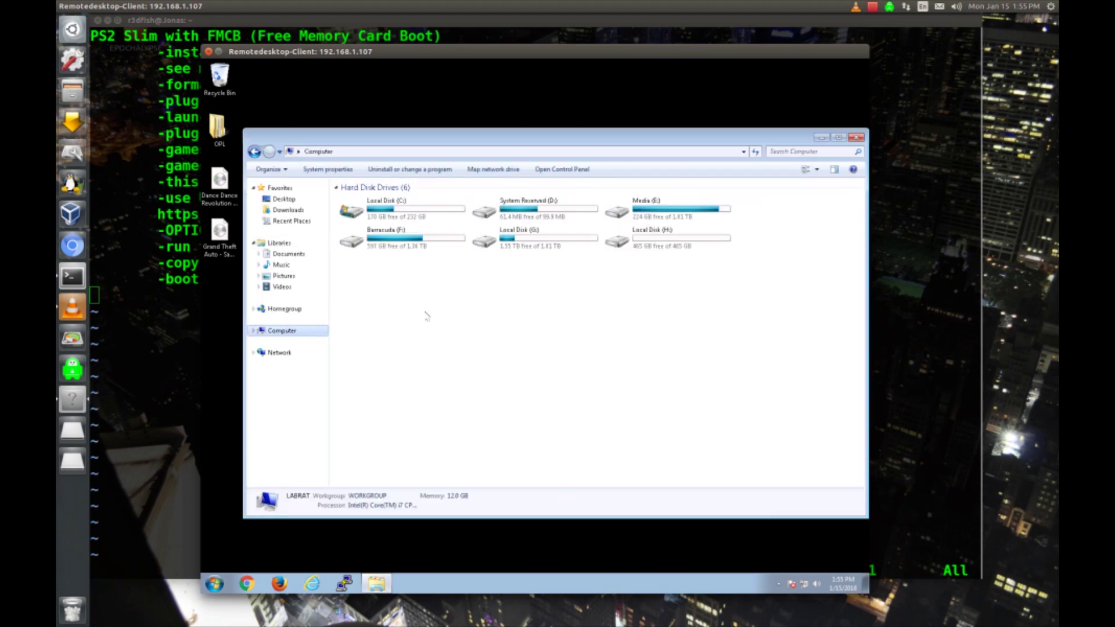
double_click(720, 241)
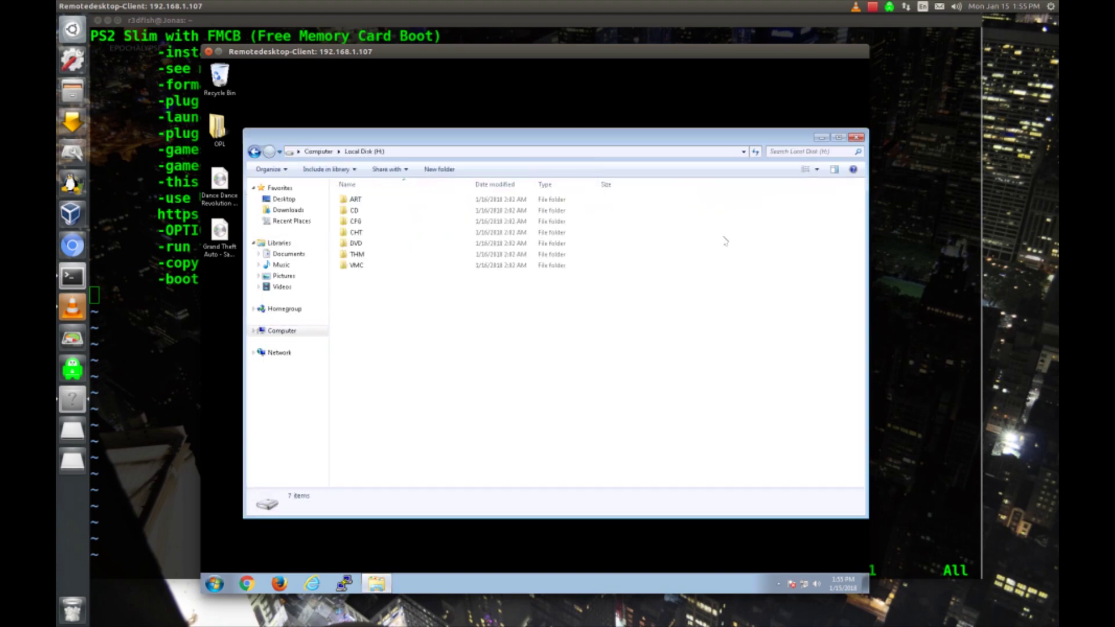
Step: Copy Dance Dance Revolution Extreme 2.iso from the desktop into H:'s DVD folder
left_click(223, 184)
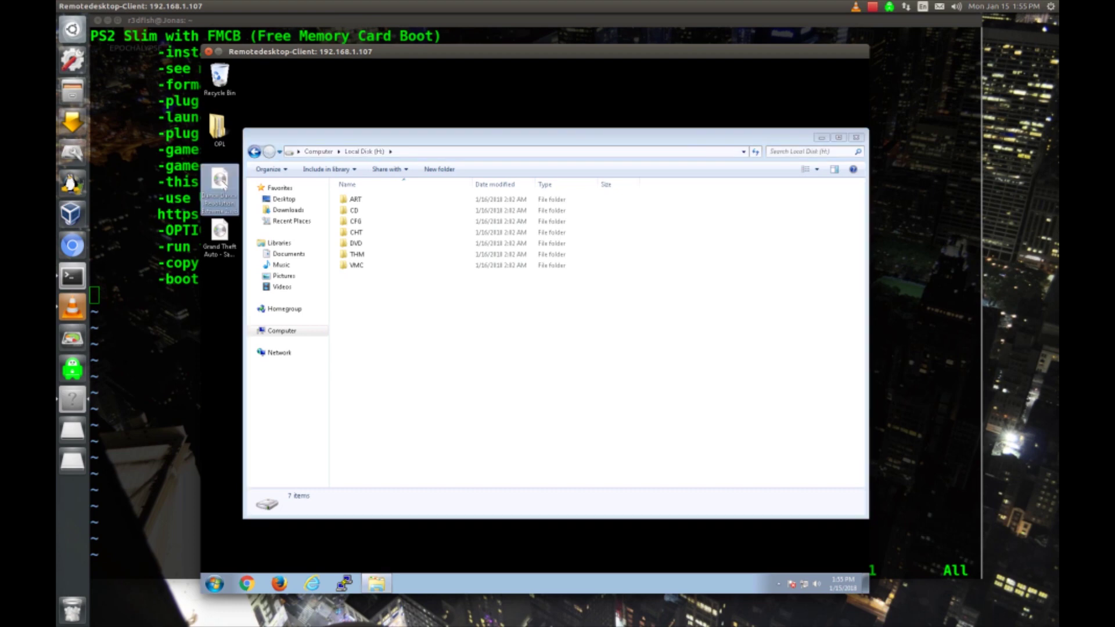
right_click(223, 184)
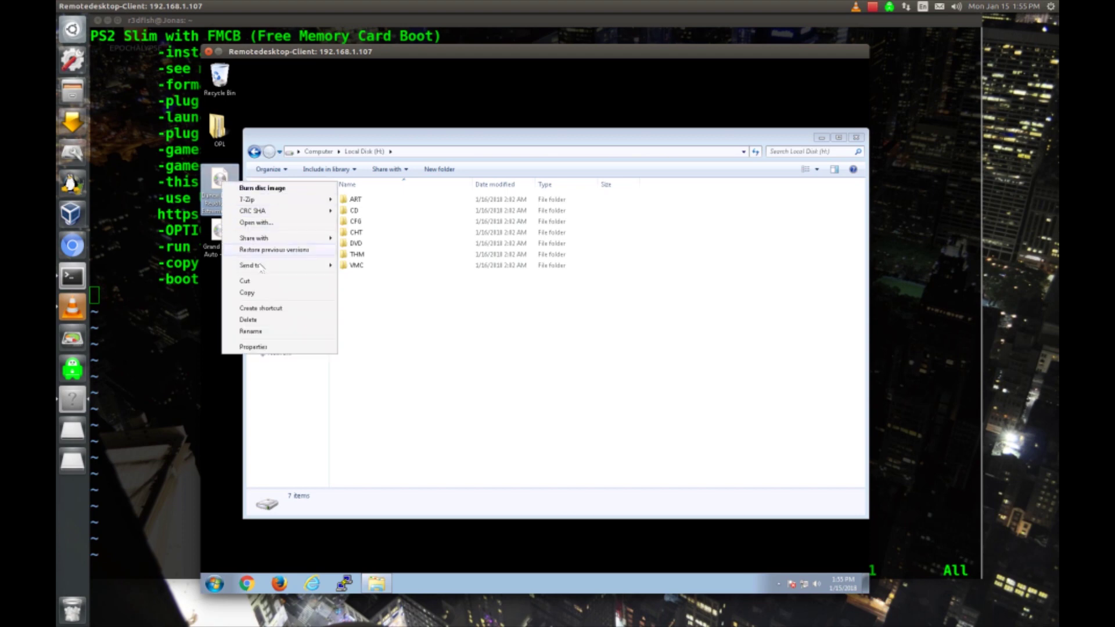
left_click(266, 300)
left_click(375, 244)
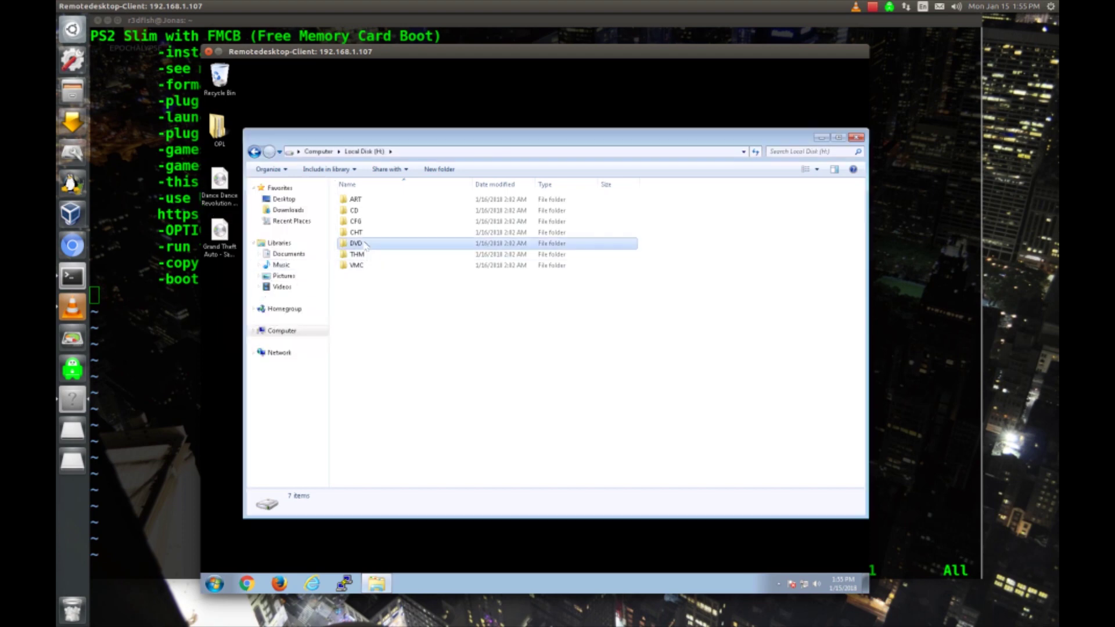
double_click(391, 244)
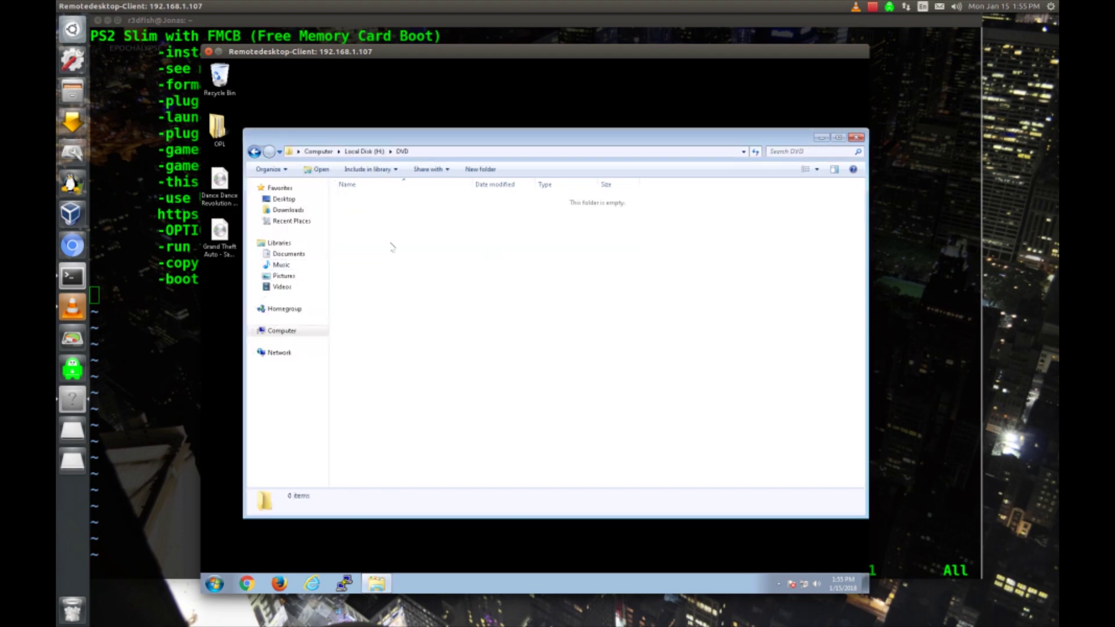
right_click(390, 244)
left_click(422, 317)
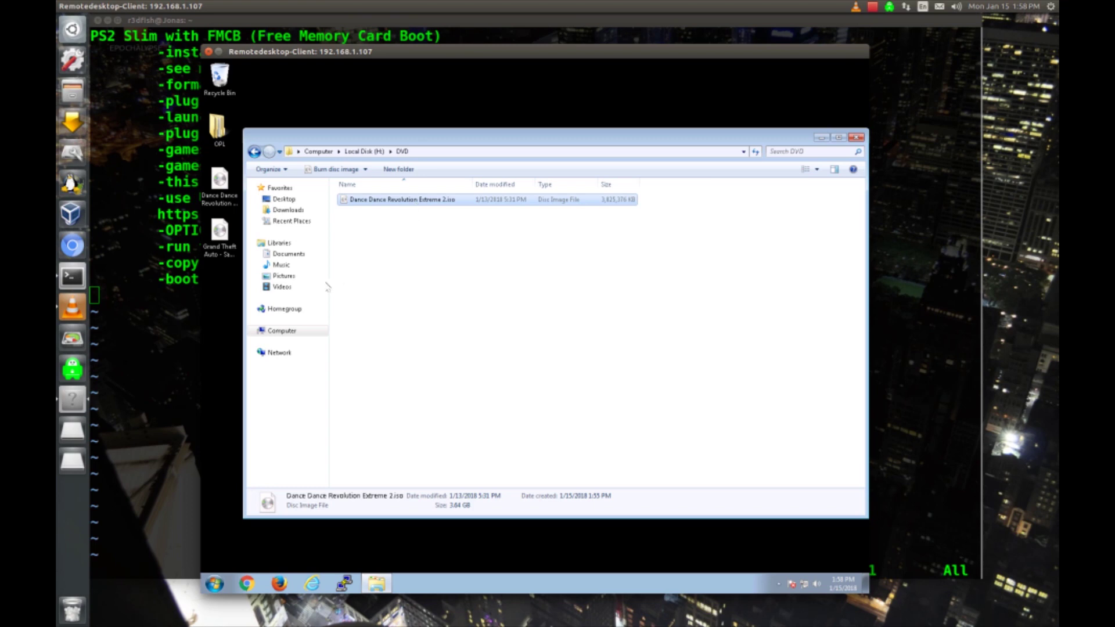
left_click(150, 302)
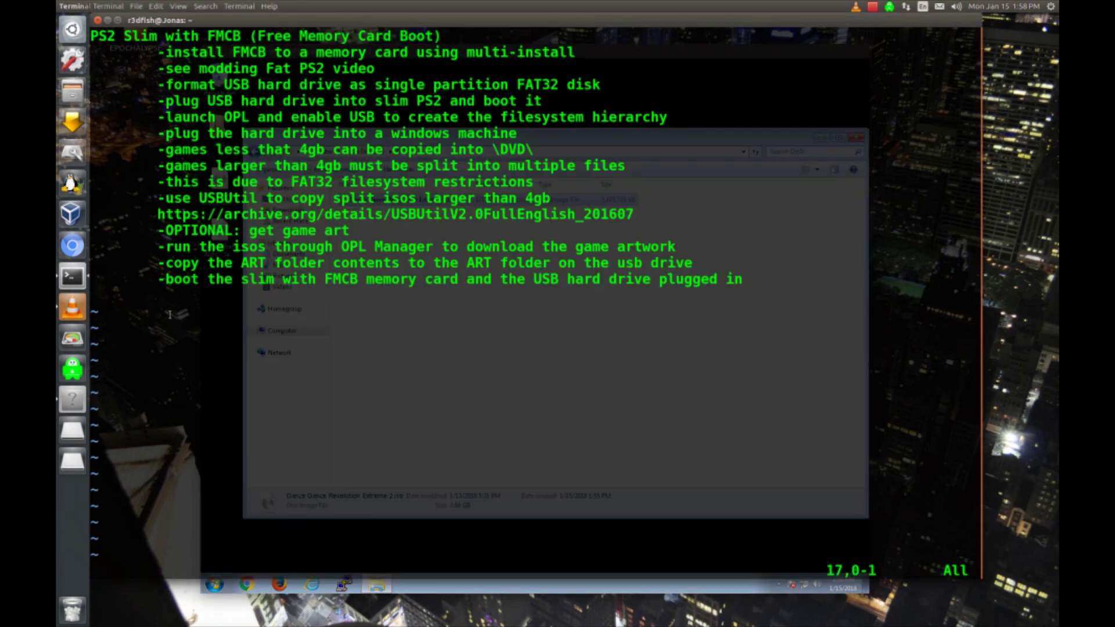
Step: Copy the archive.org USBUtil link from the setup notes
double_click(228, 198)
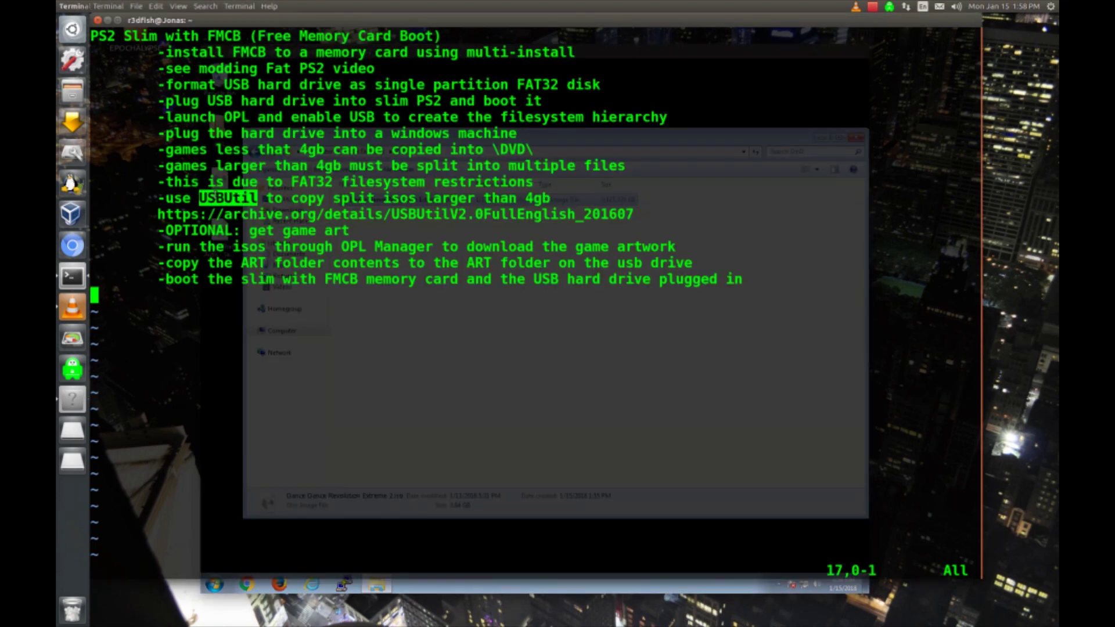
right_click(267, 224)
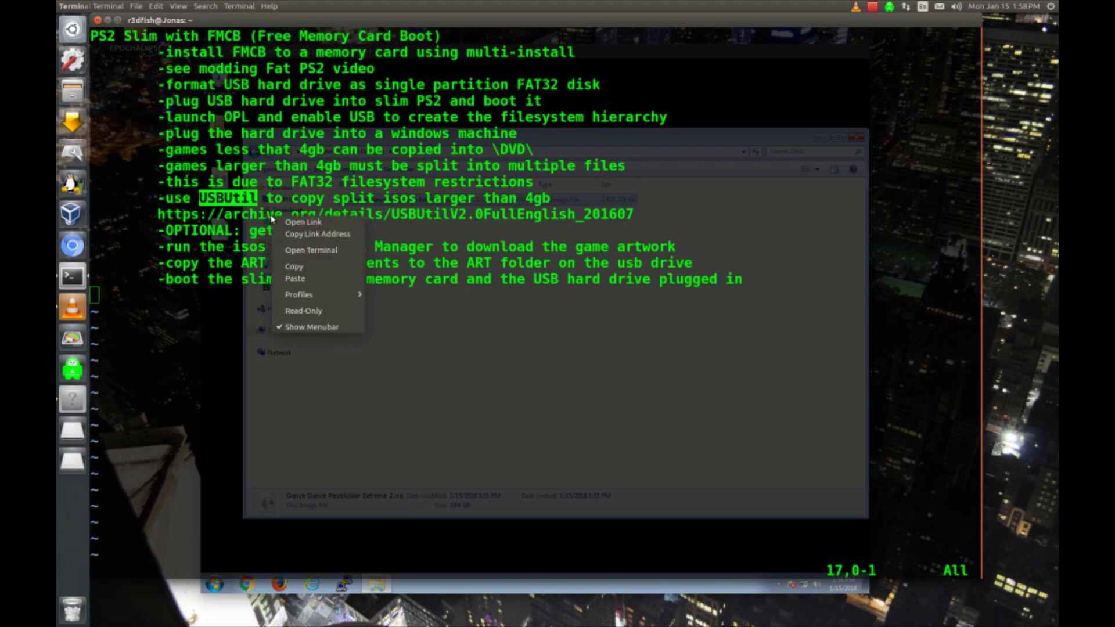
left_click(290, 247)
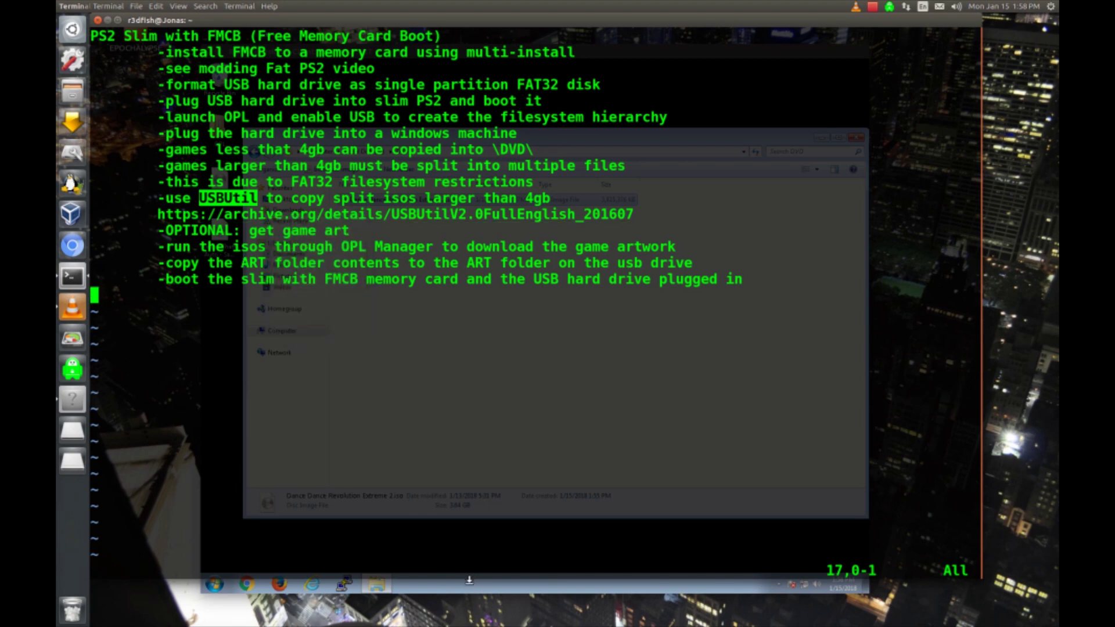
Step: Search Google for 'usbutil' and download the RAR from the USBUtil V 2.0 Full (English) page
left_click(467, 587)
left_click(247, 584)
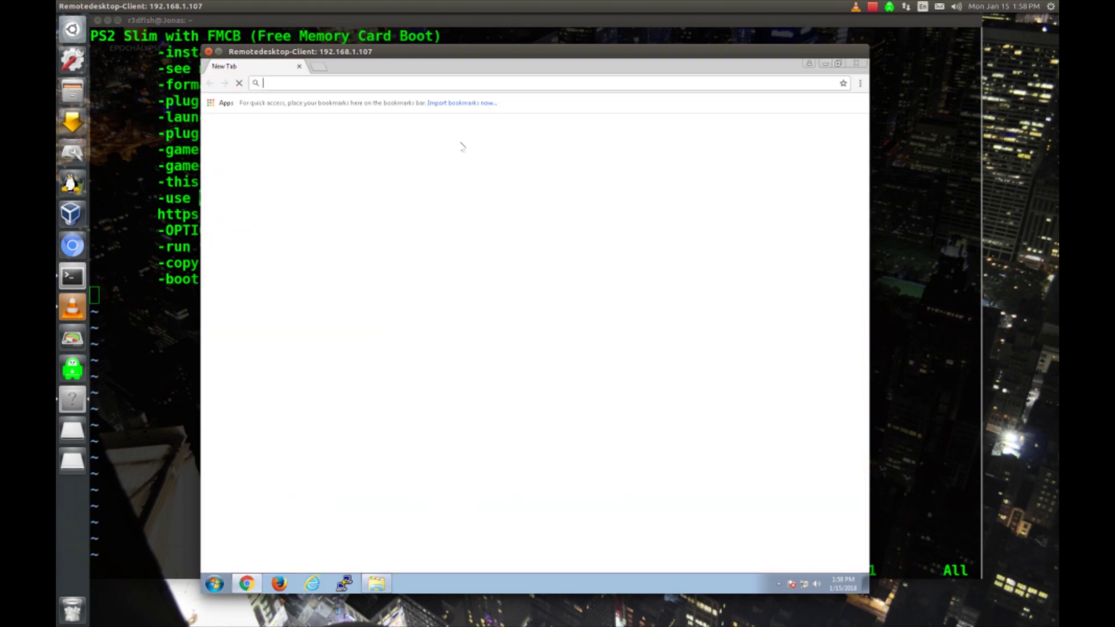
type("usbutil")
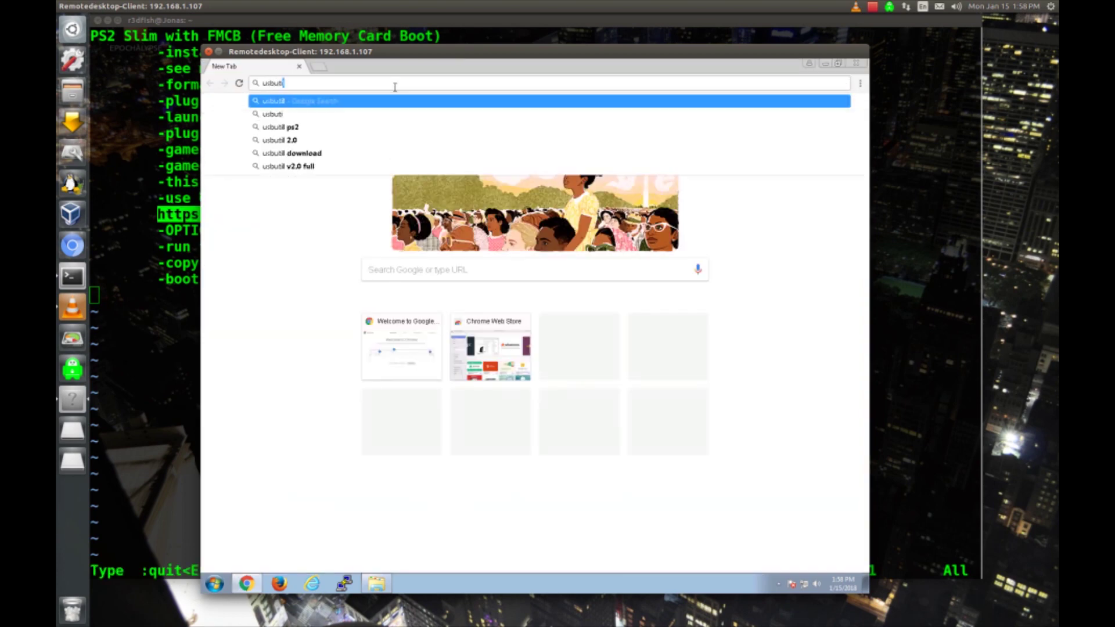
key("Return")
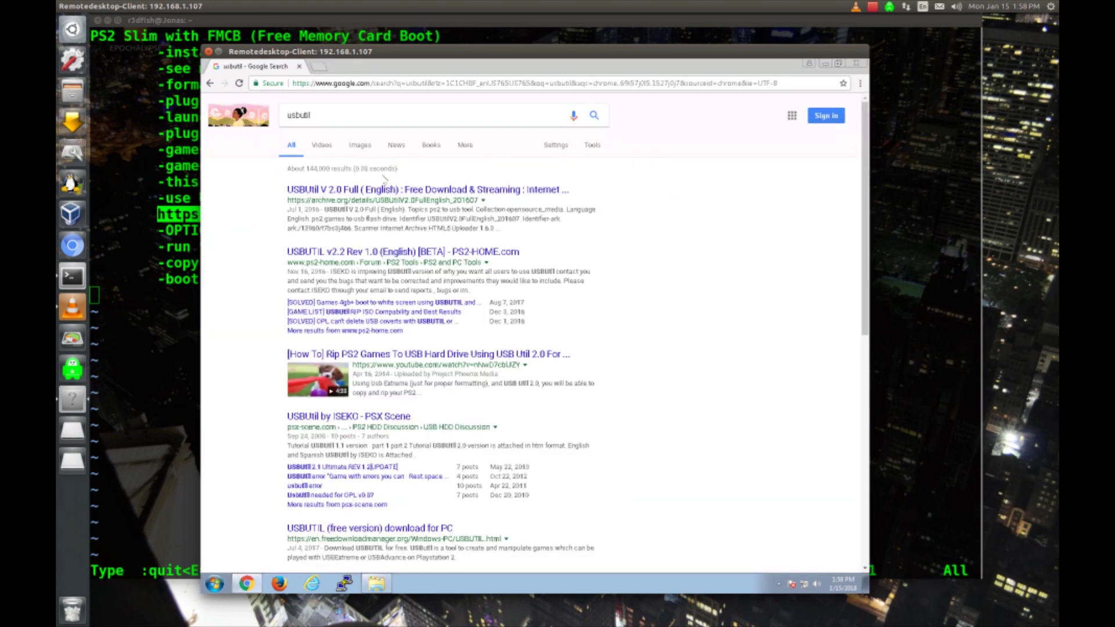
left_click(382, 192)
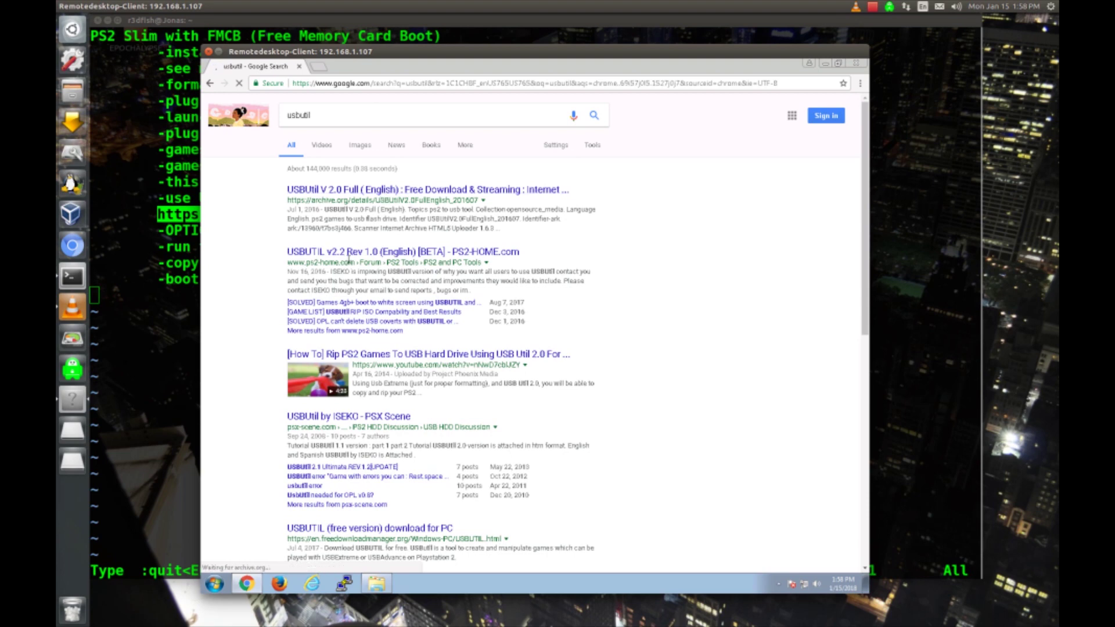
scroll(437, 273, "down", 1)
scroll(459, 274, "up", 1)
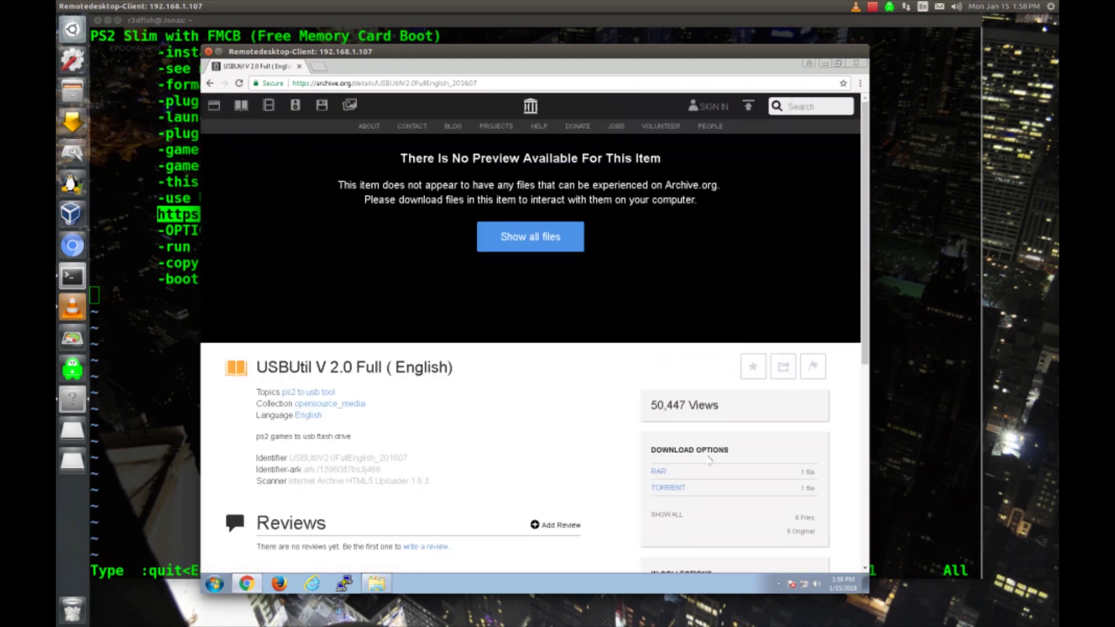
left_click(670, 476)
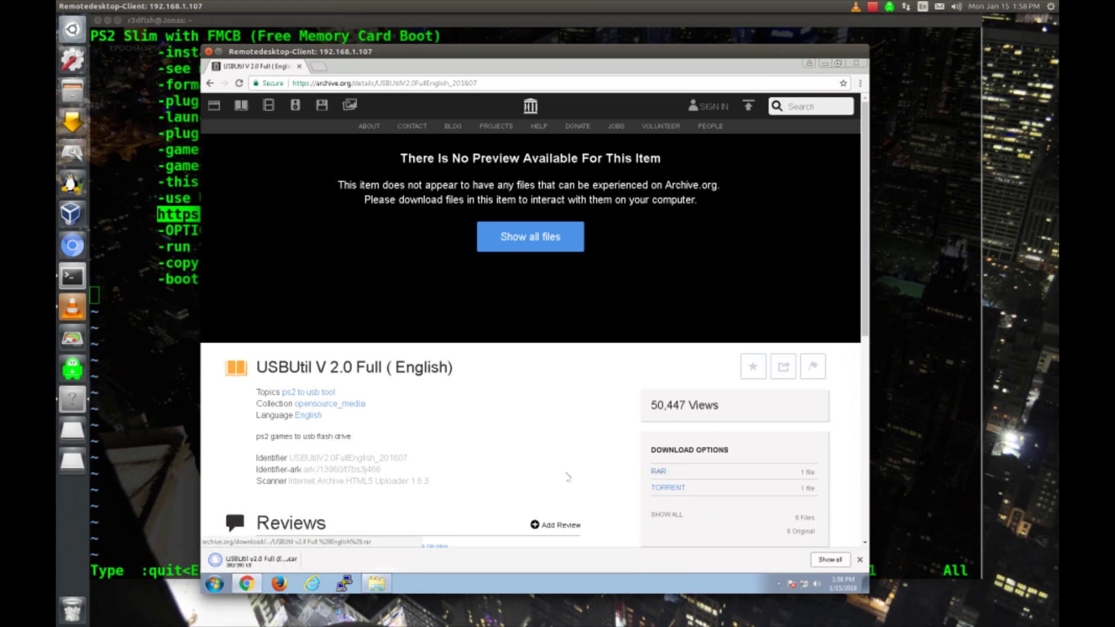
Step: Extract the downloaded USBUtil RAR into Downloads with 7-Zip File Manager
left_click(223, 587)
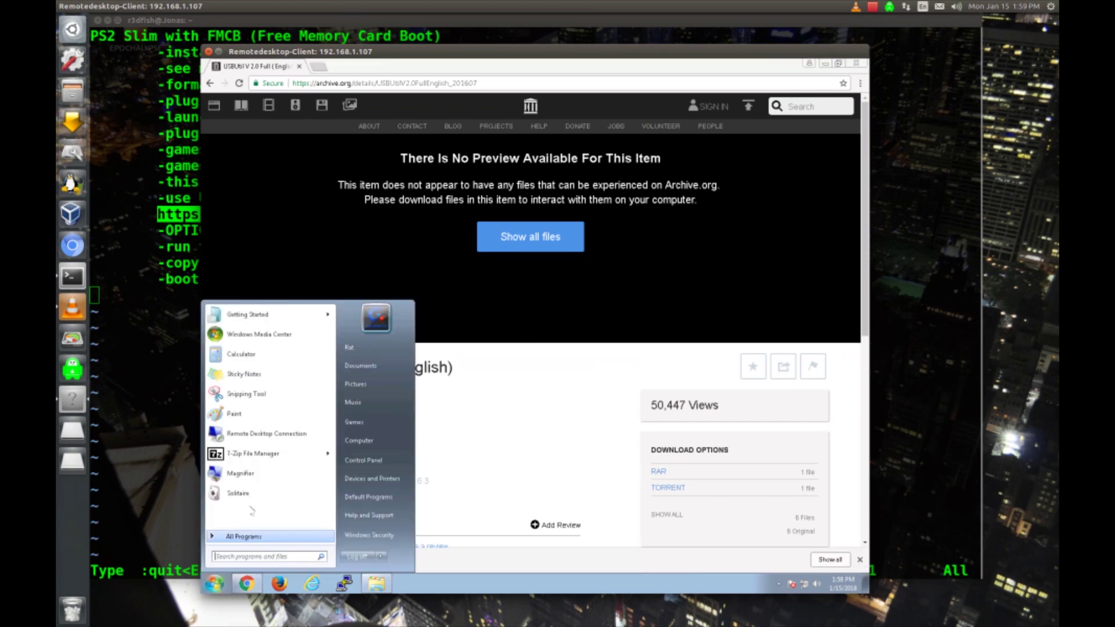
left_click(273, 521)
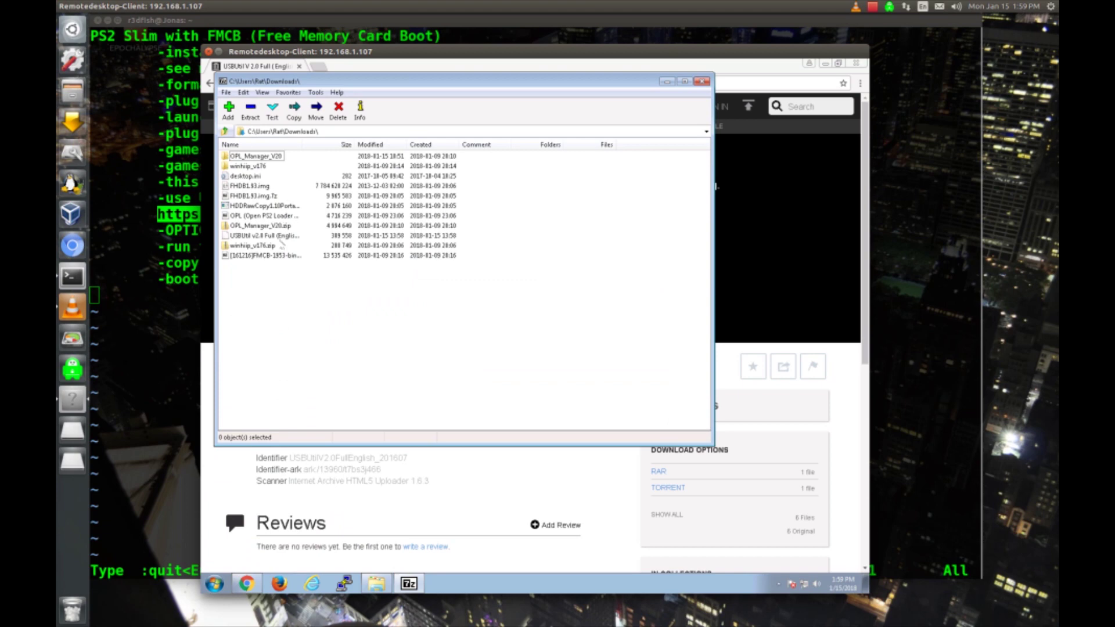
double_click(273, 236)
left_click(267, 156)
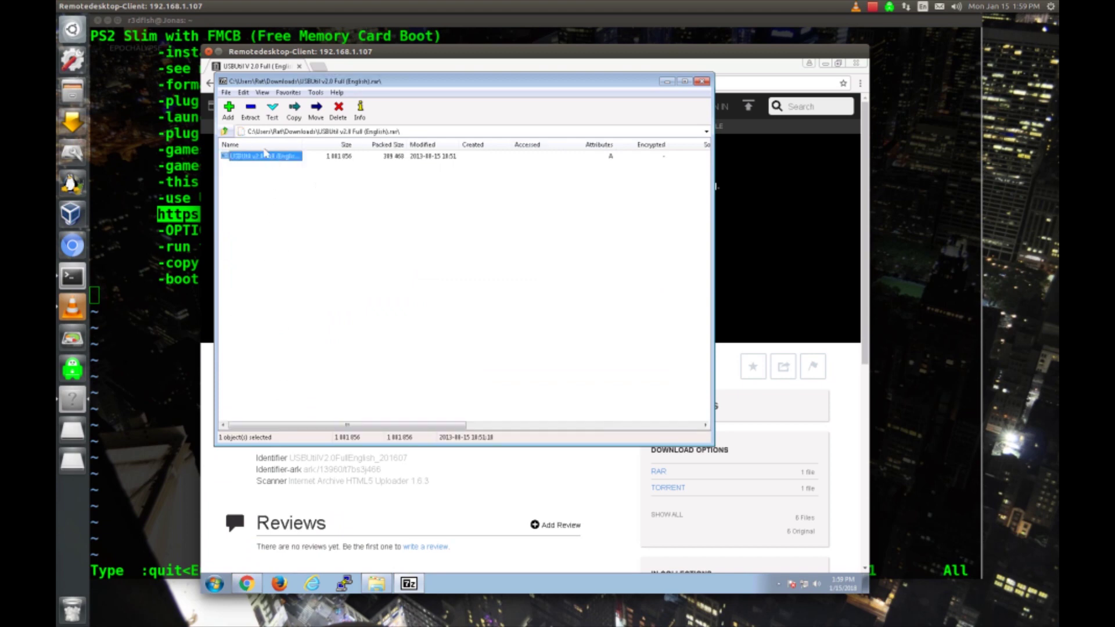
left_click(251, 110)
left_click(584, 376)
Step: Close 7-Zip and the browser, then launch USBUtil v2.0 Full (English).exe from Downloads
left_click(701, 81)
left_click(856, 63)
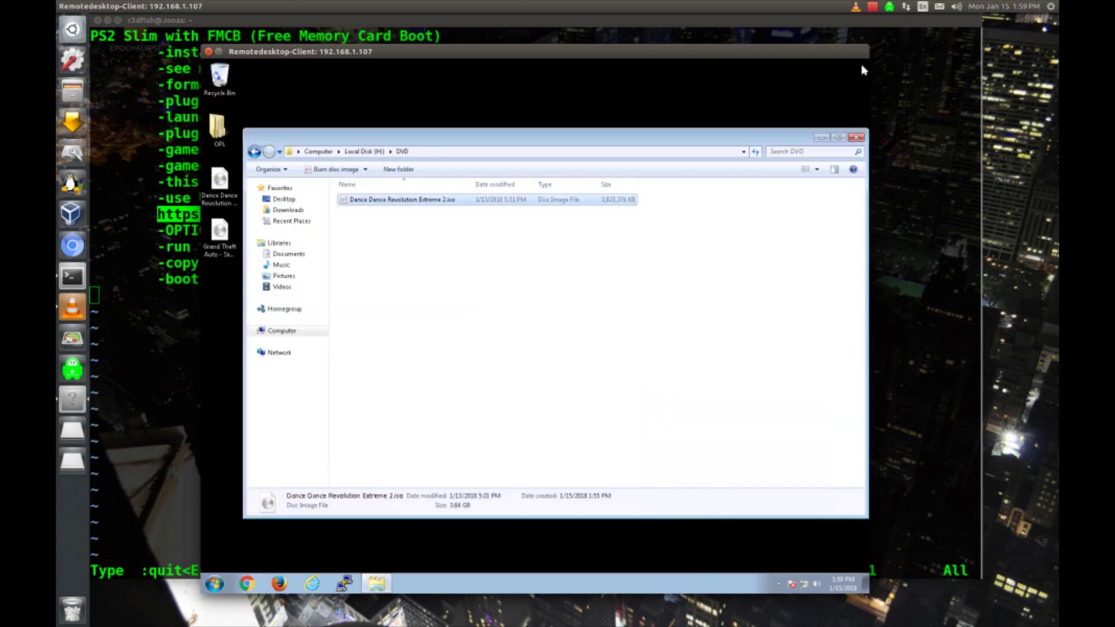
left_click(311, 210)
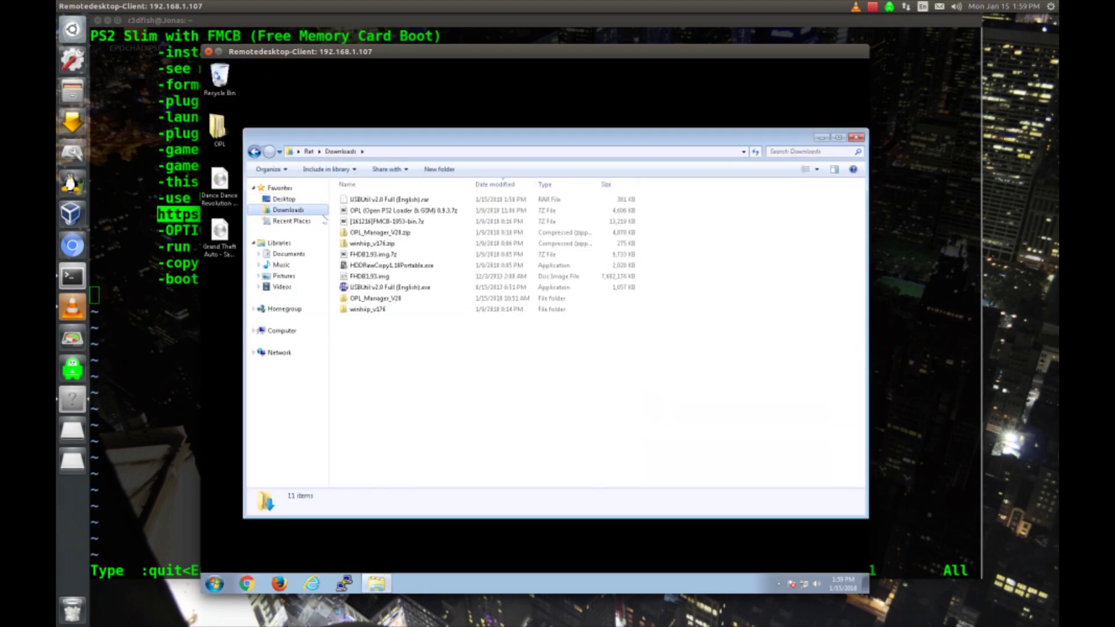
double_click(383, 287)
left_click(576, 365)
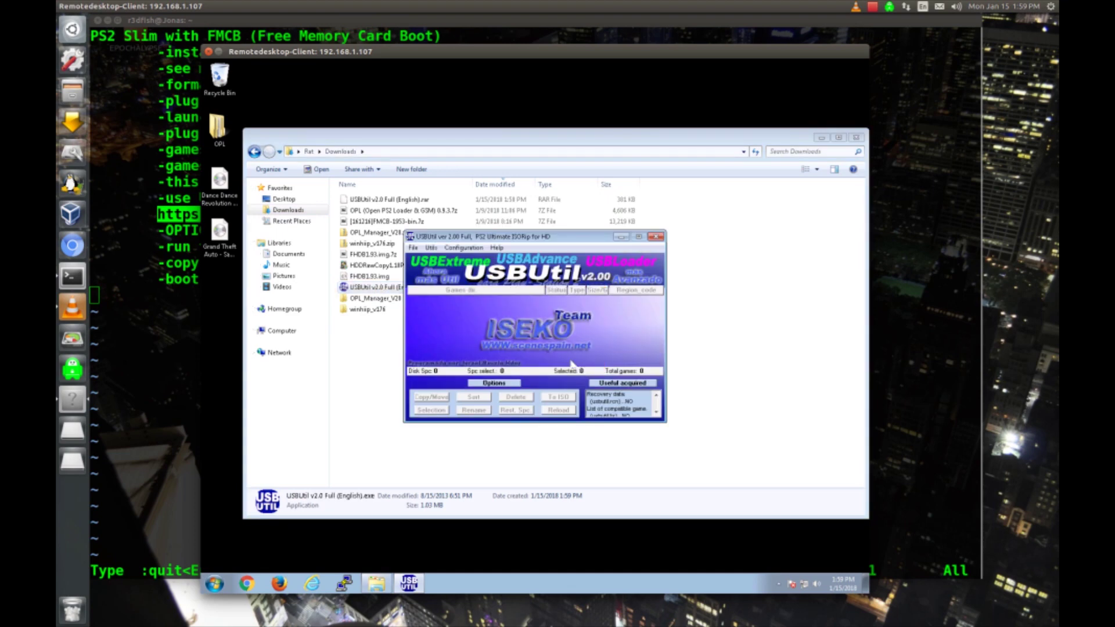
left_click(415, 248)
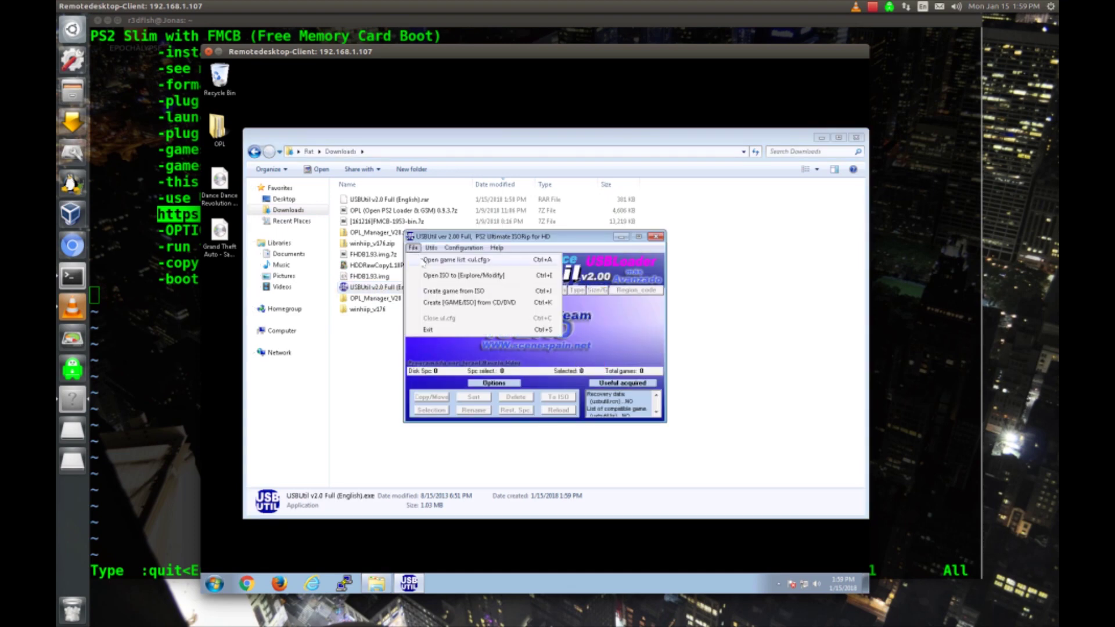
Step: Create the game from the Desktop's Grand Theft Auto - San Andreas ISO onto H:\, then close USBUtil
left_click(425, 291)
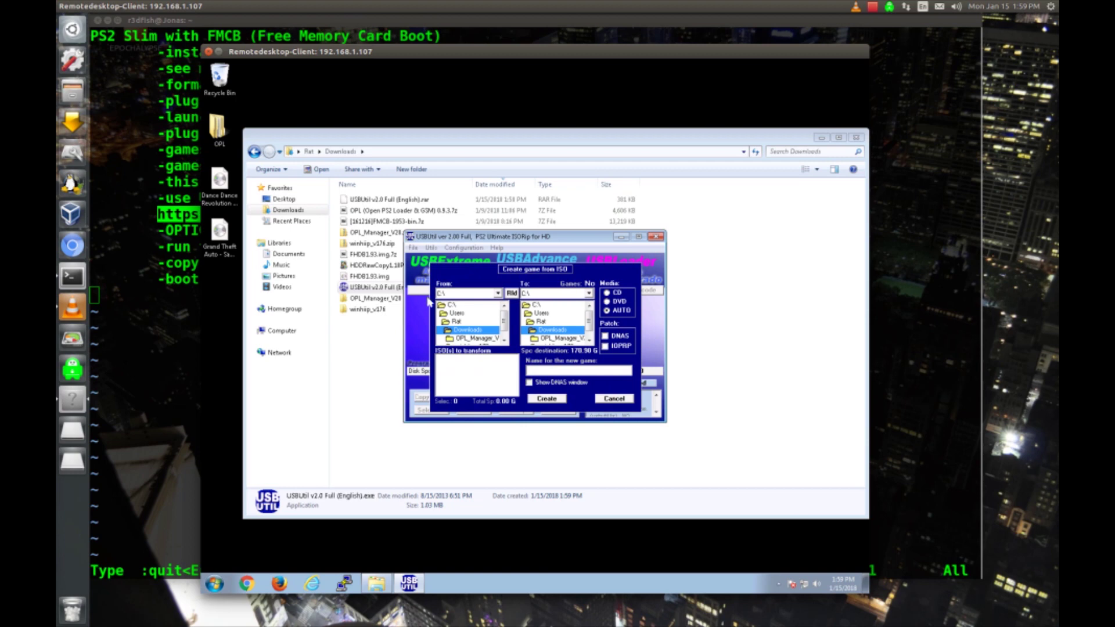
left_click(463, 322)
double_click(474, 339)
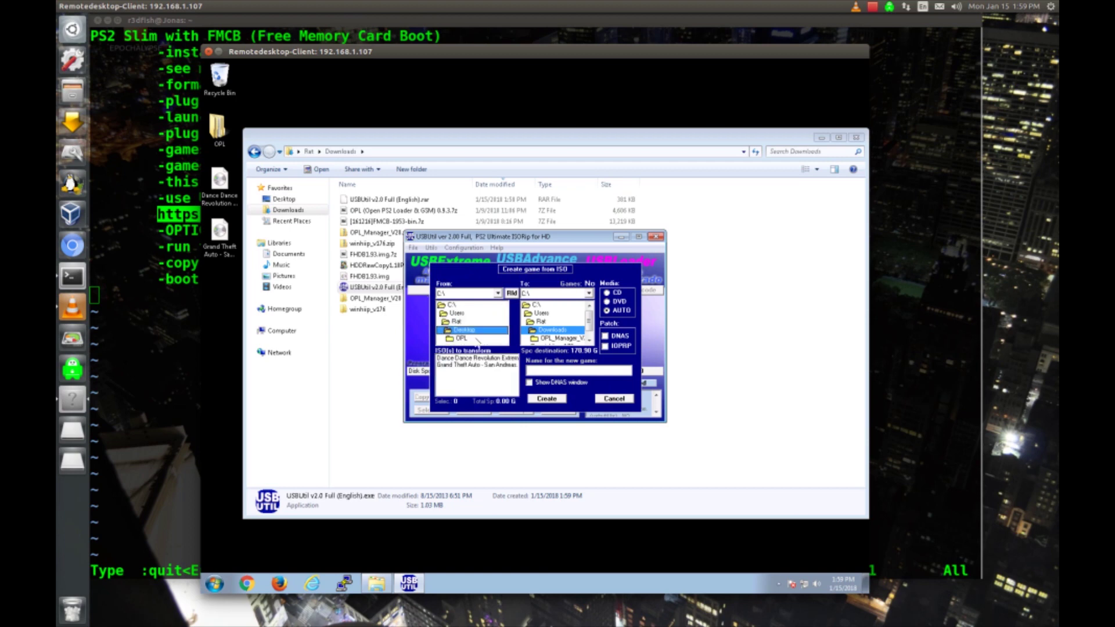
left_click(471, 364)
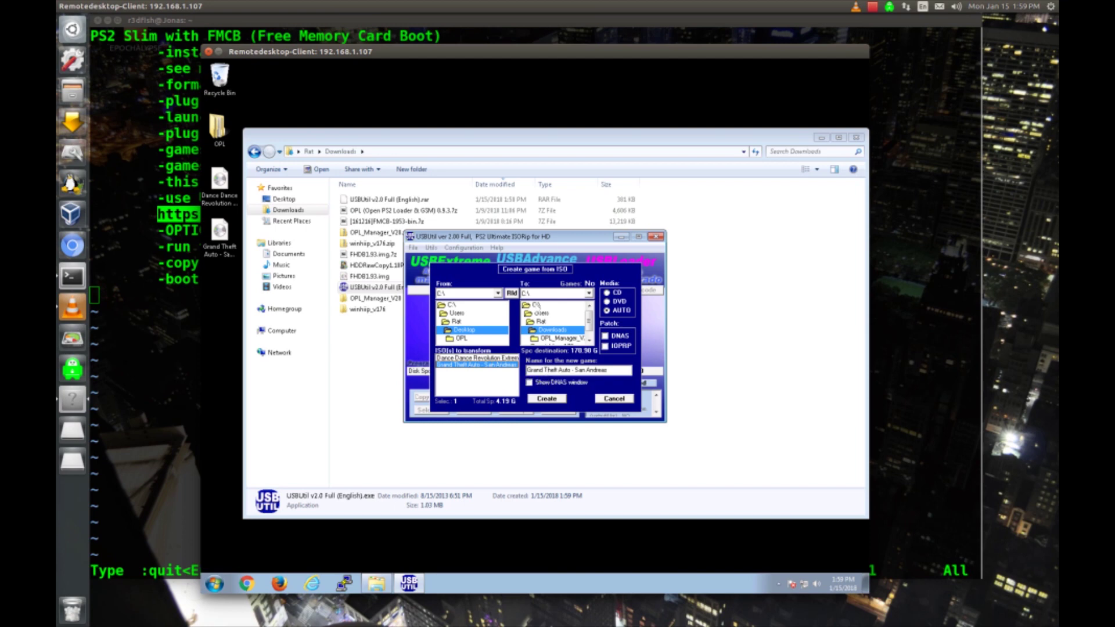
left_click(589, 293)
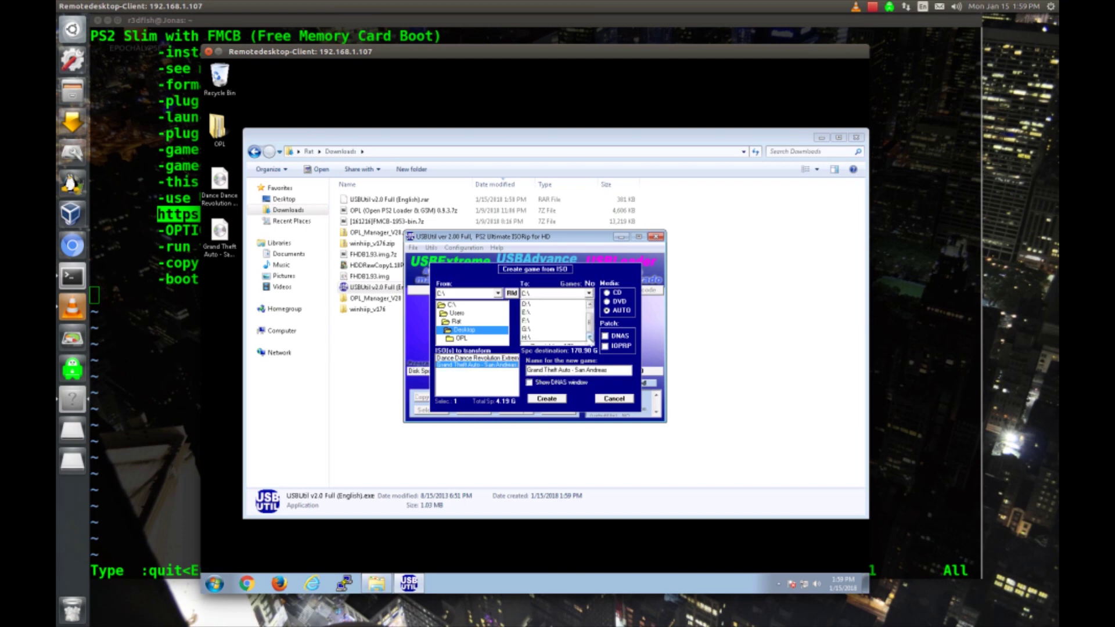
left_click(525, 341)
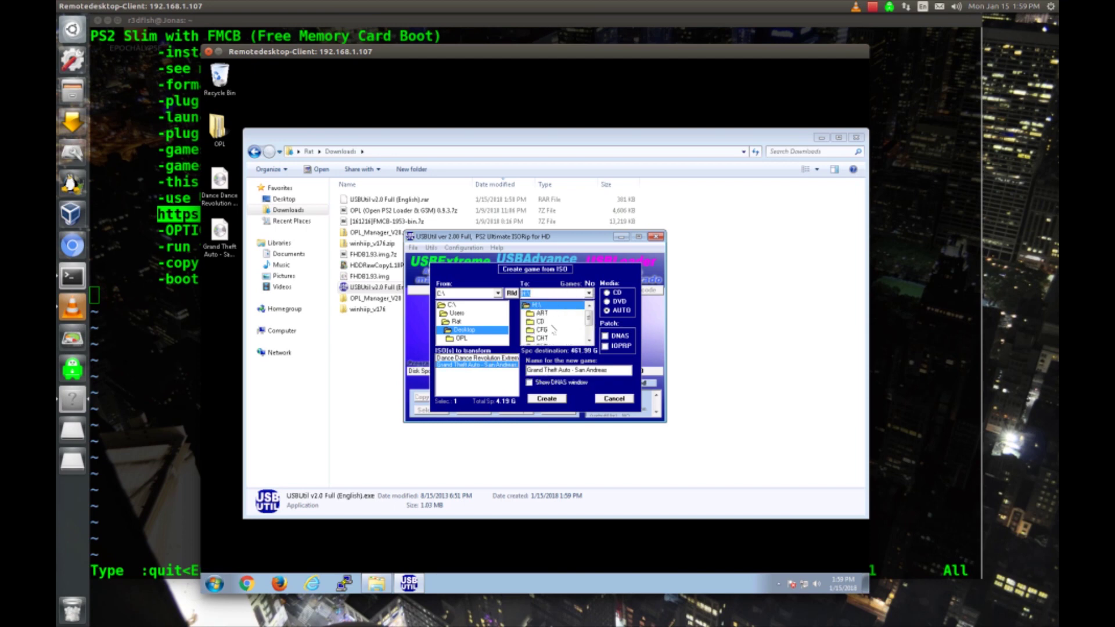
left_click(546, 400)
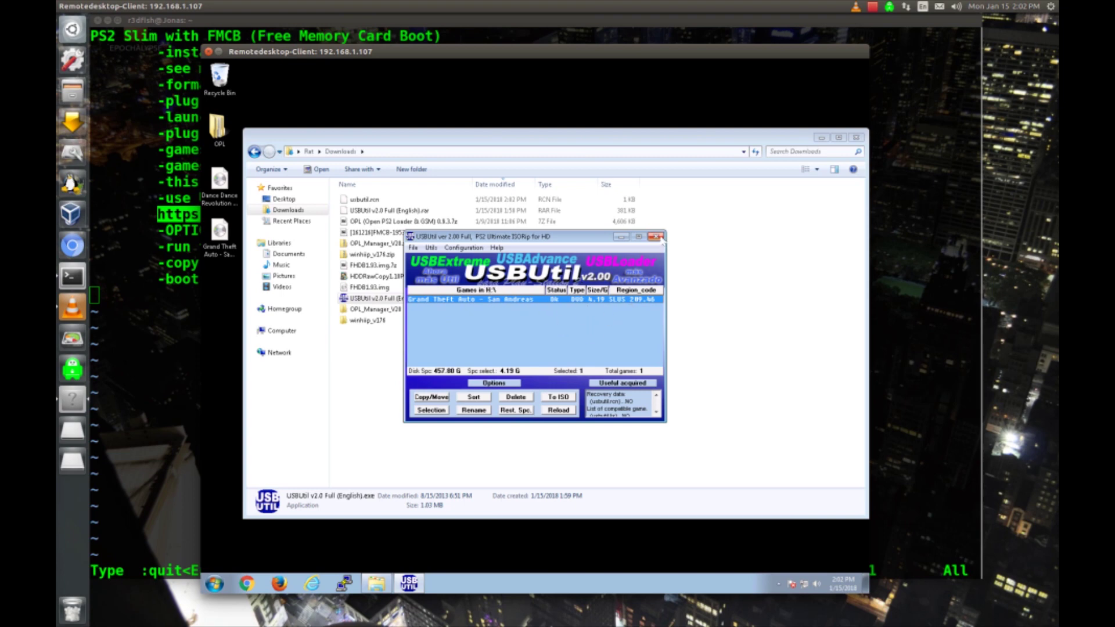
left_click(655, 237)
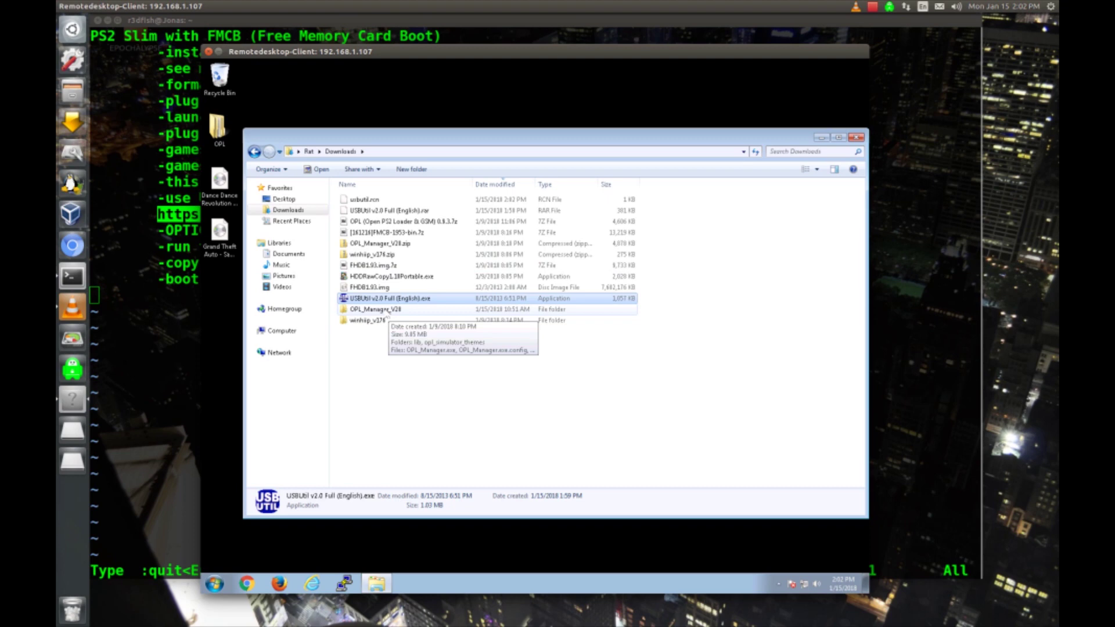
Step: Move both game ISOs from the desktop into the OPL\DVD folder
left_click(379, 310)
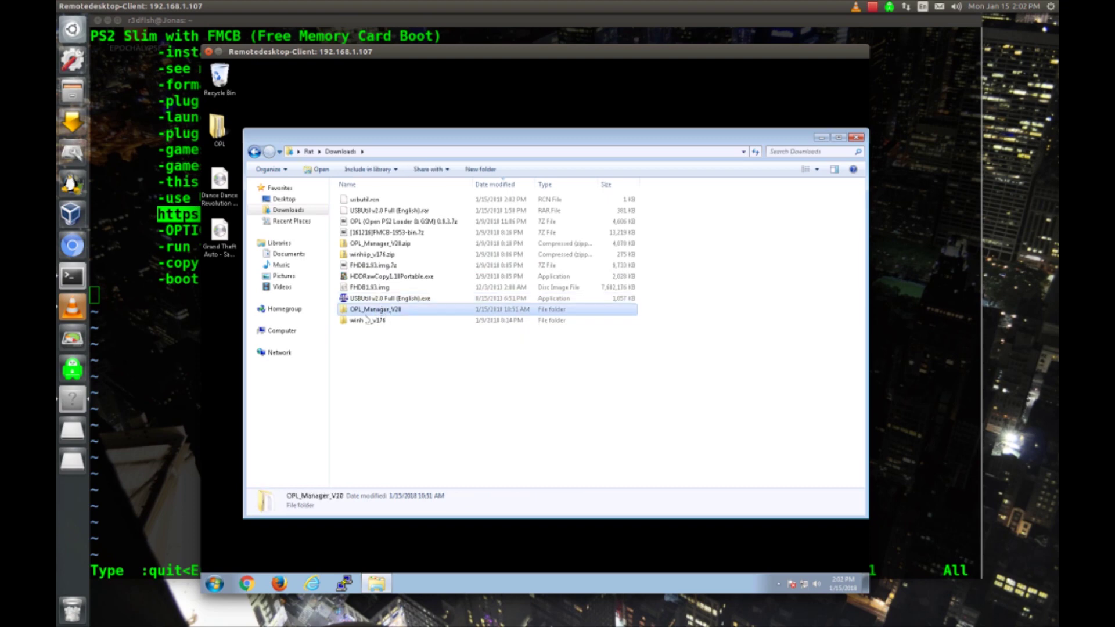
left_click_drag(229, 291, 223, 186)
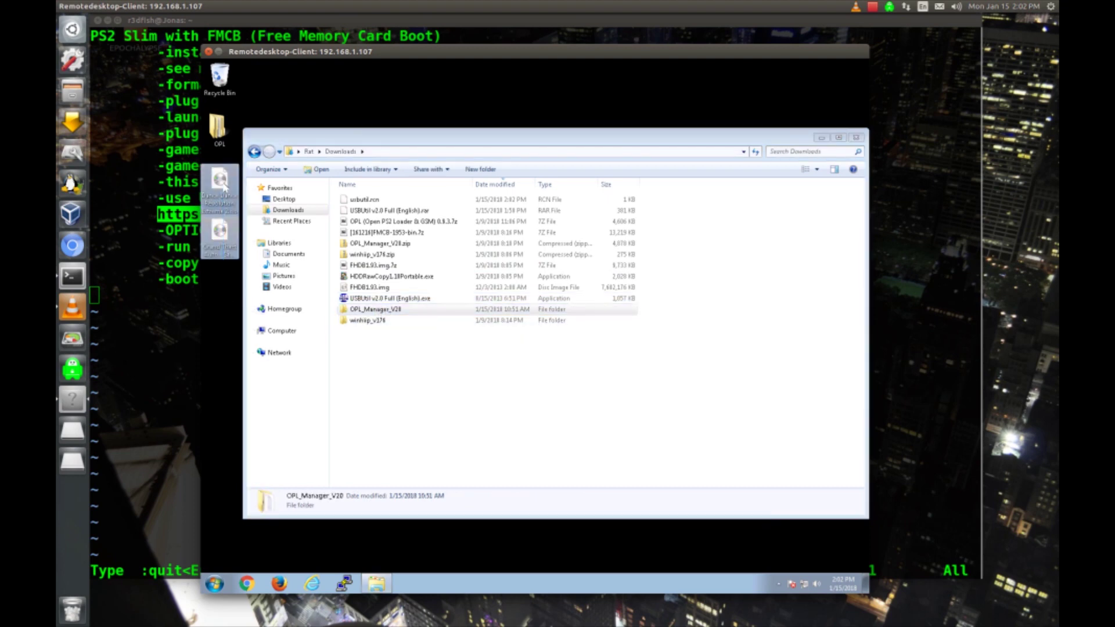
right_click(224, 186)
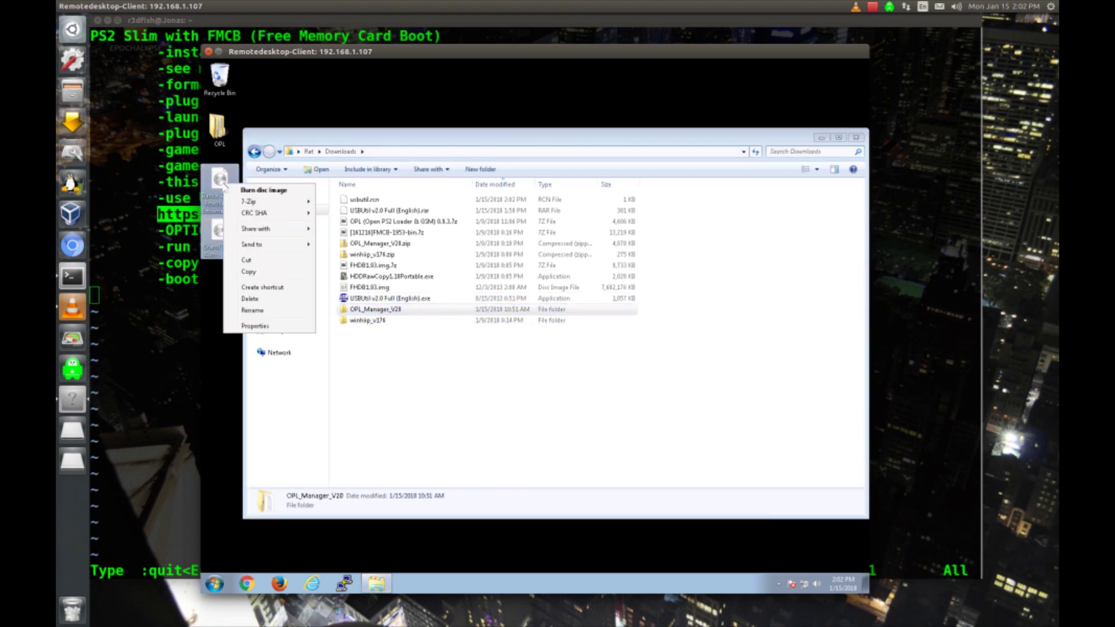
left_click(267, 263)
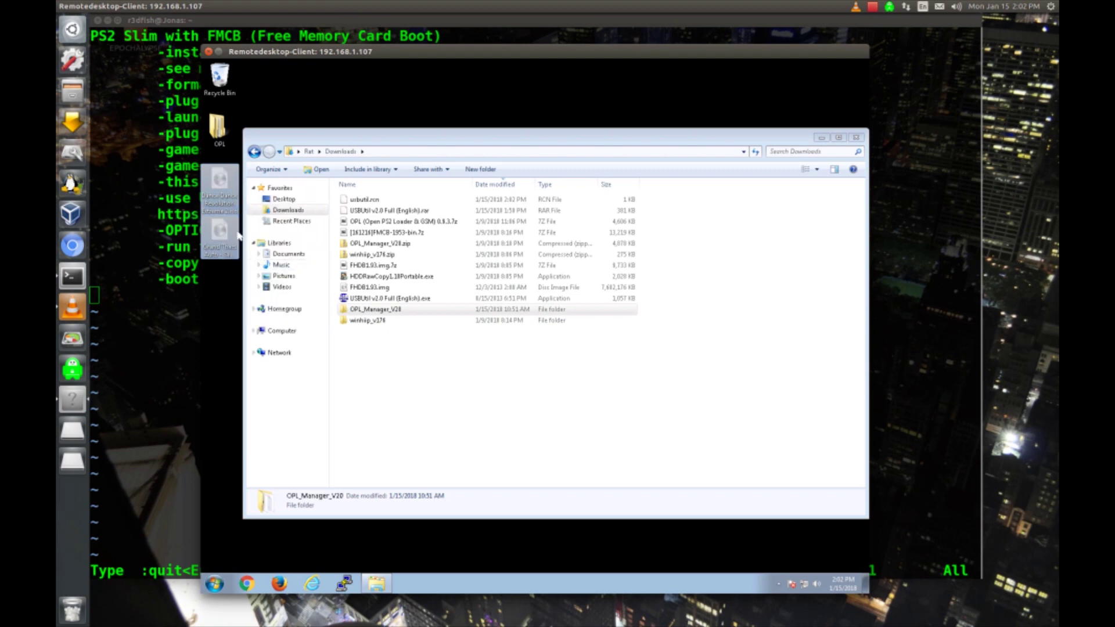
double_click(219, 129)
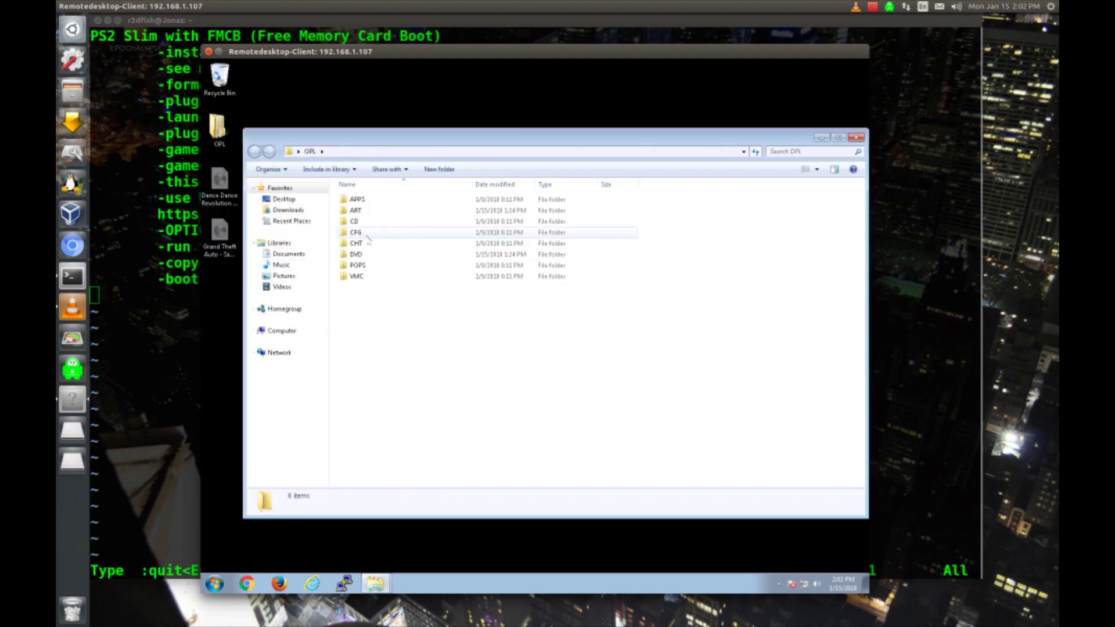
double_click(371, 253)
right_click(387, 256)
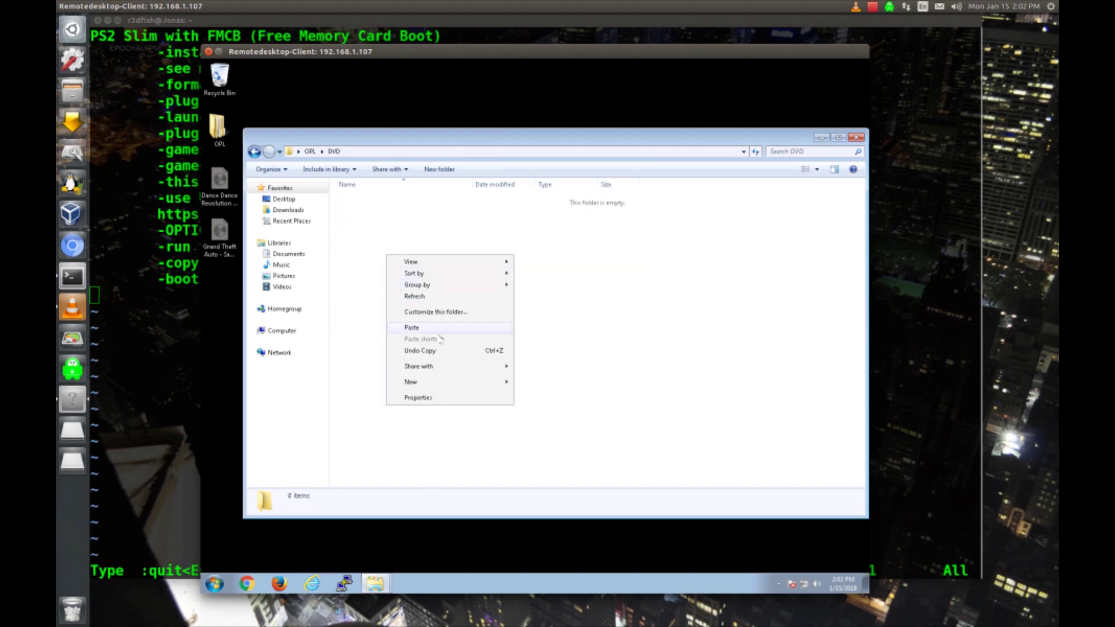
left_click(412, 327)
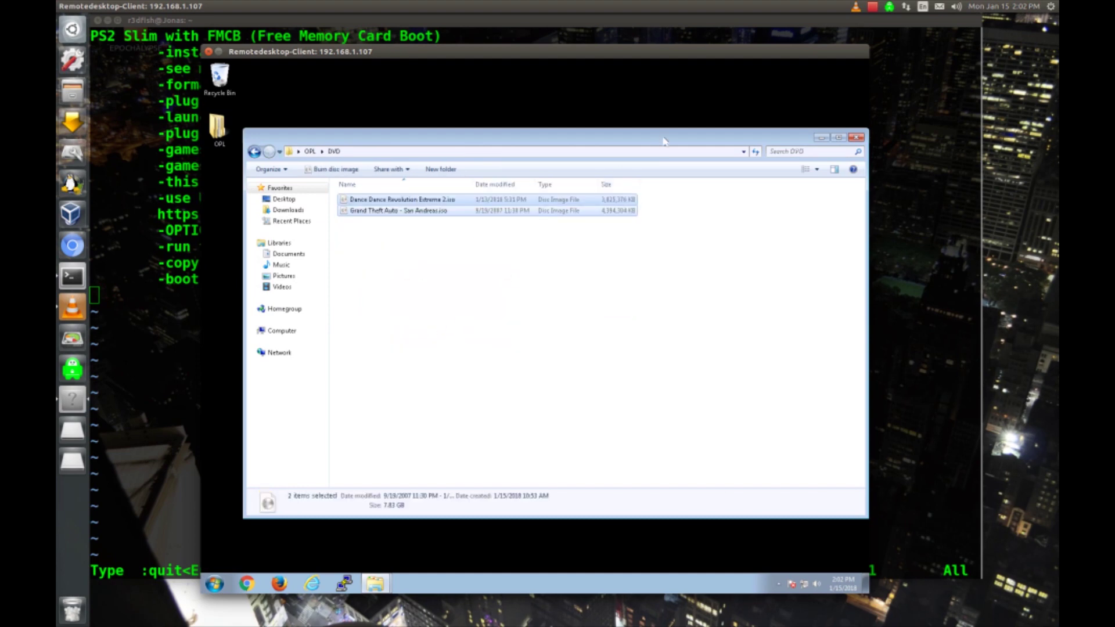
Step: Close the DVD window and launch OPL_Manager.exe from the OPL_Manager_V20 folder
left_click_drag(665, 141, 683, 186)
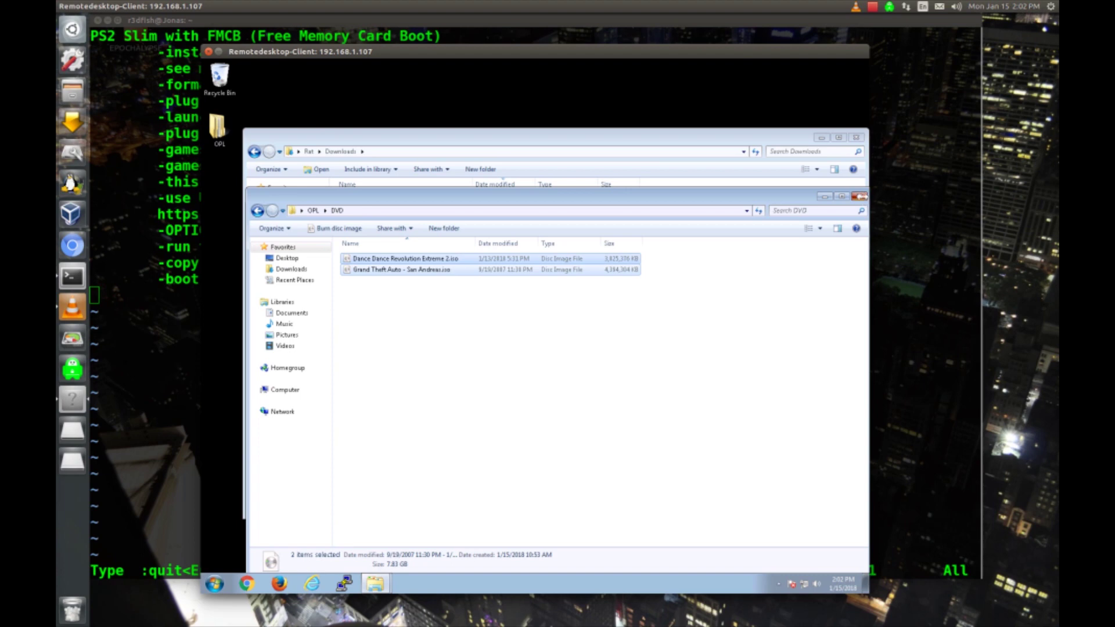
left_click(860, 196)
double_click(383, 309)
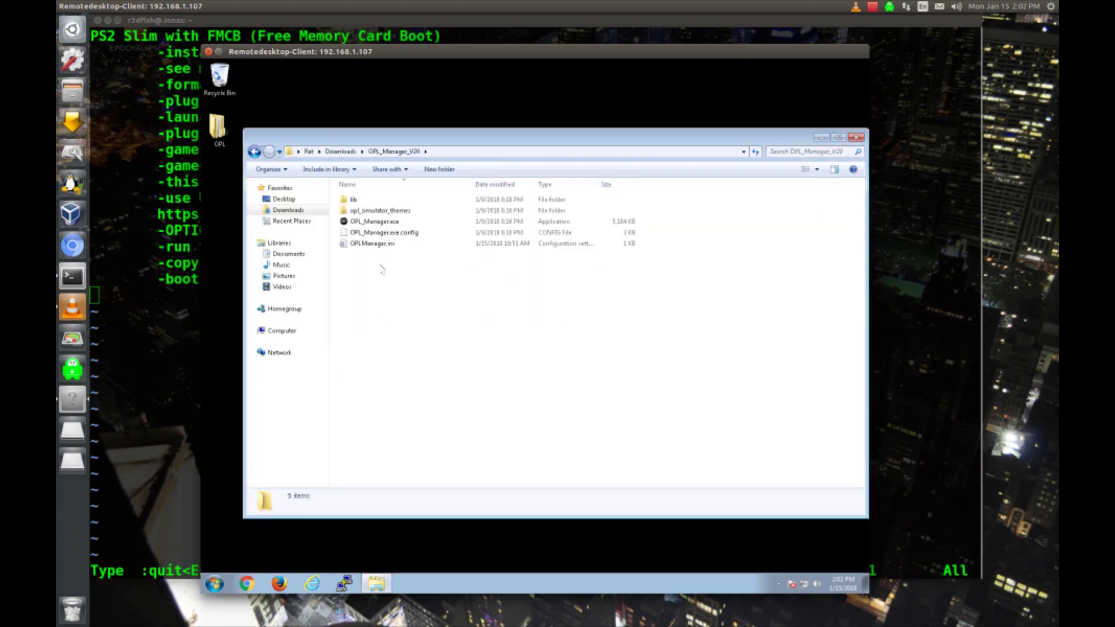
double_click(401, 222)
Step: Rename the Dance Dance Revolution Extreme 2 and GTA San Andreas ISOs with their SLUS IDs
left_click(574, 330)
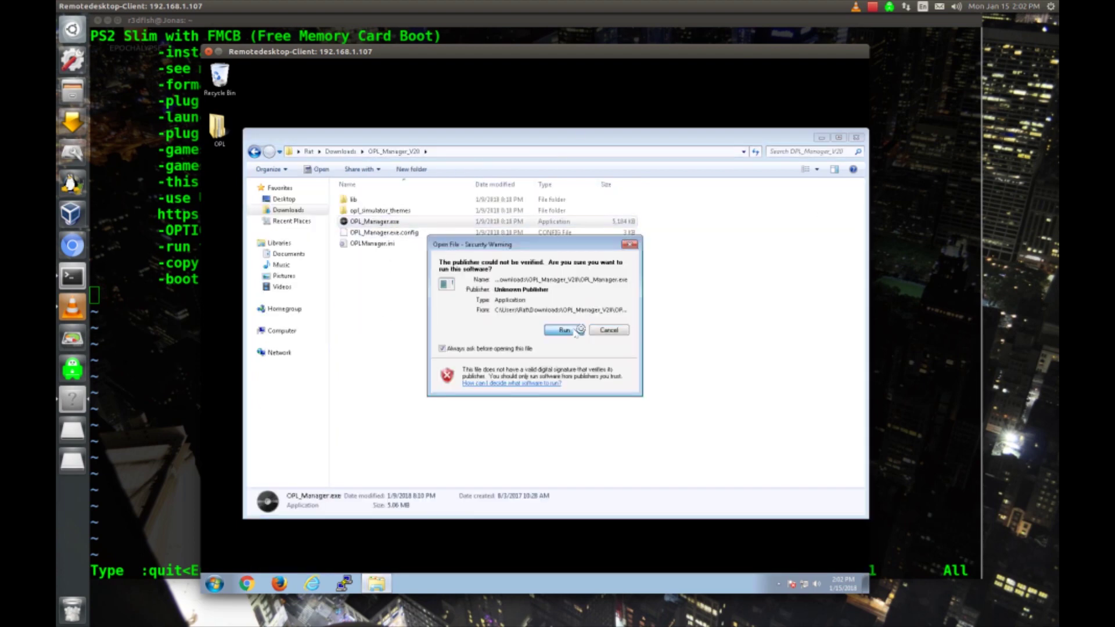
left_click(575, 354)
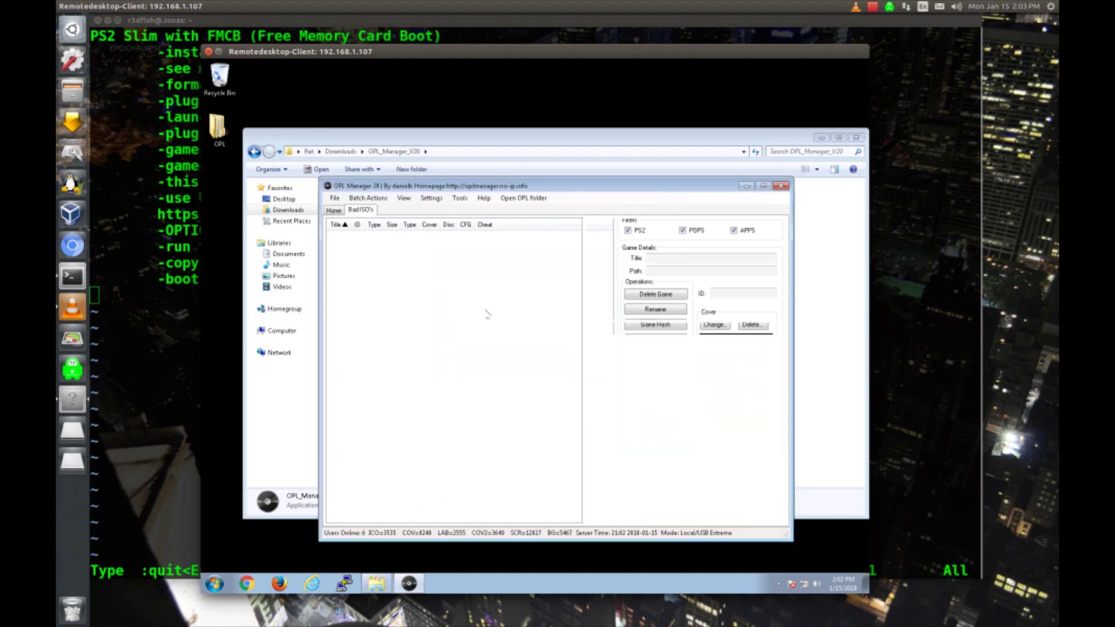
left_click(457, 236)
left_click(703, 303)
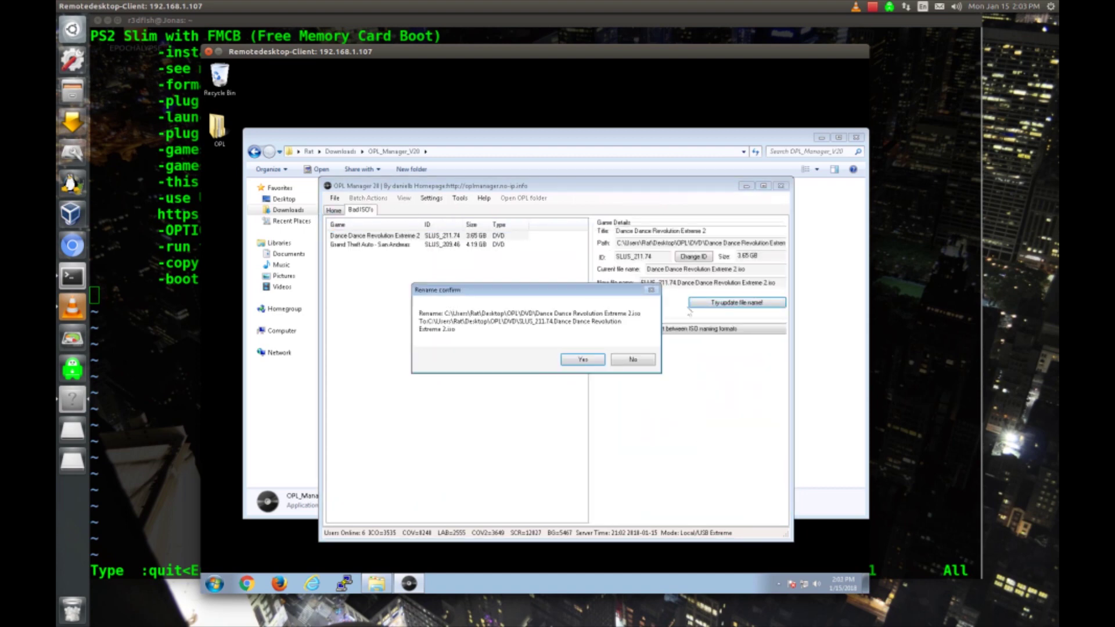
left_click(579, 360)
left_click(412, 237)
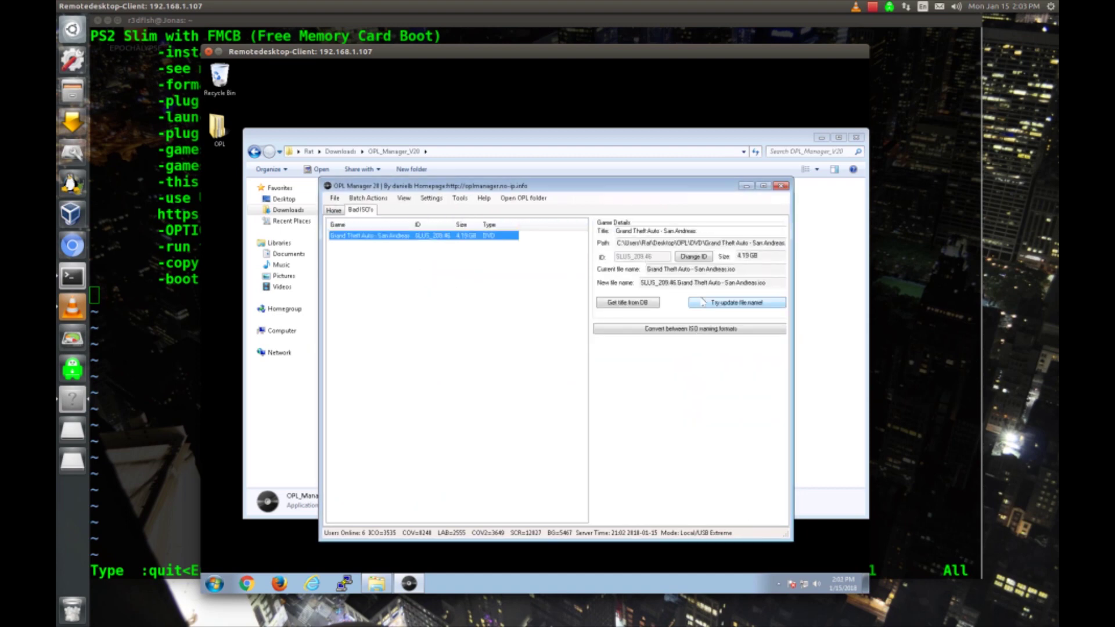
left_click(736, 303)
left_click(579, 358)
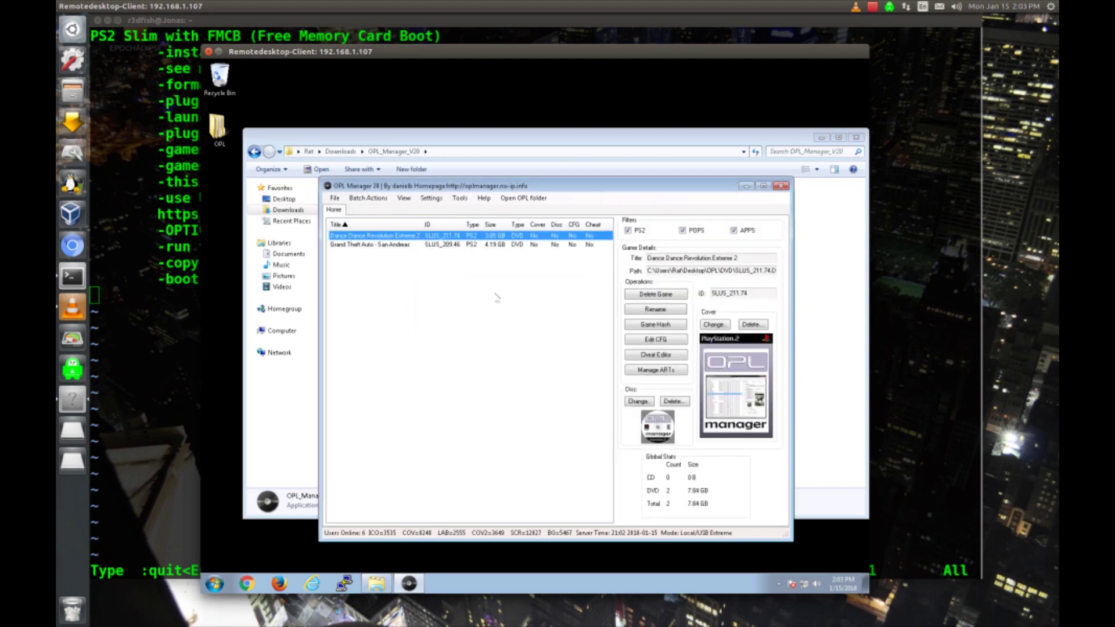
Step: Run the batch ART download for both games, then close OPL Manager
left_click(368, 198)
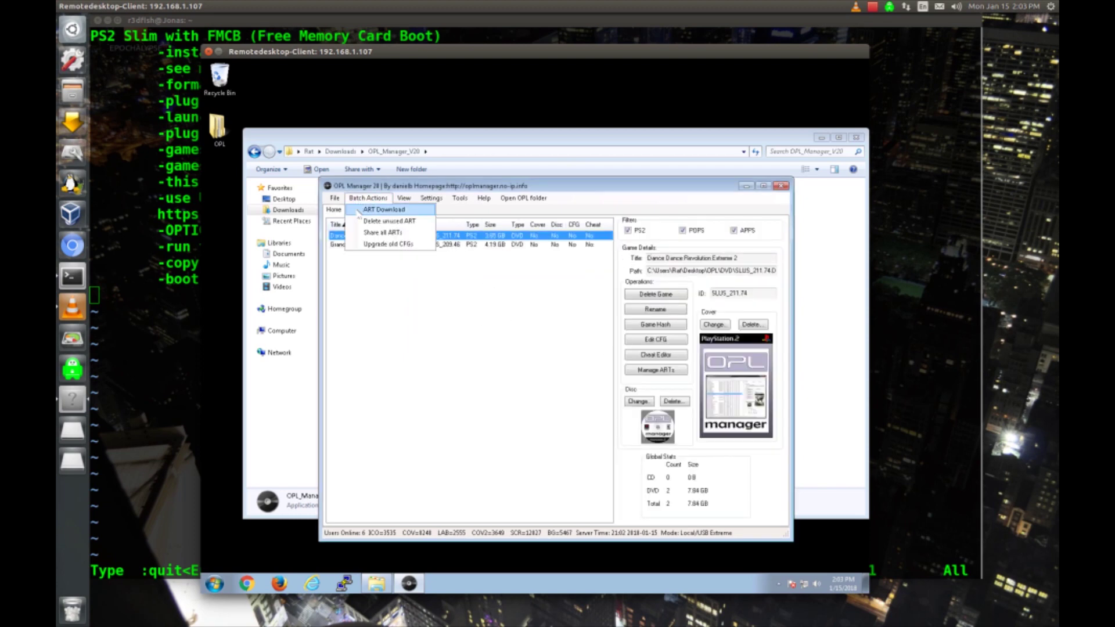
left_click(378, 210)
left_click(731, 363)
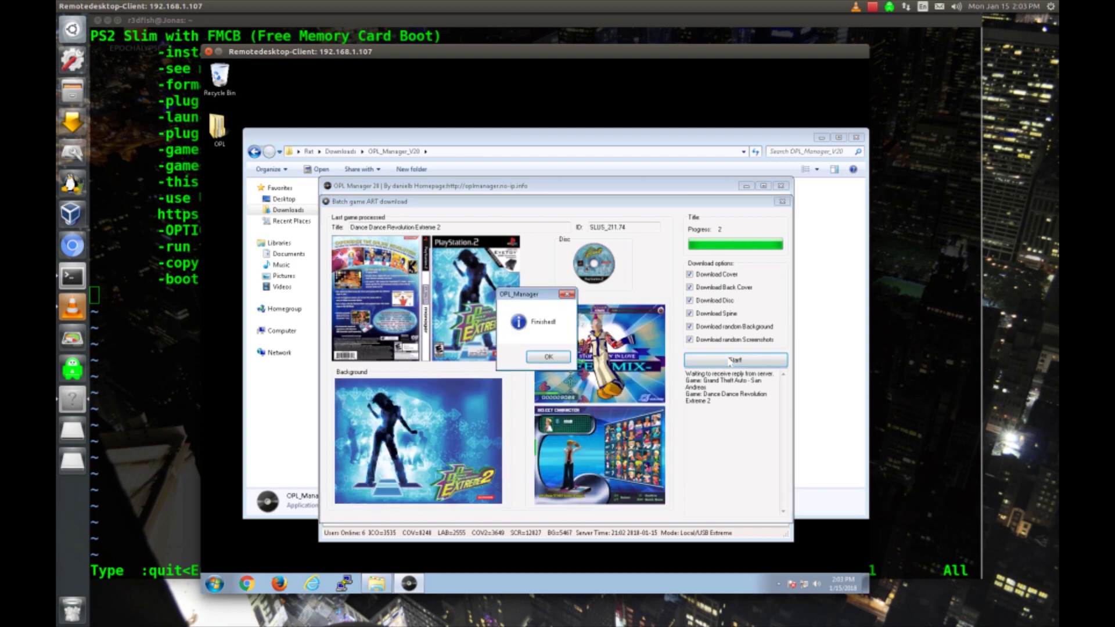
left_click(549, 357)
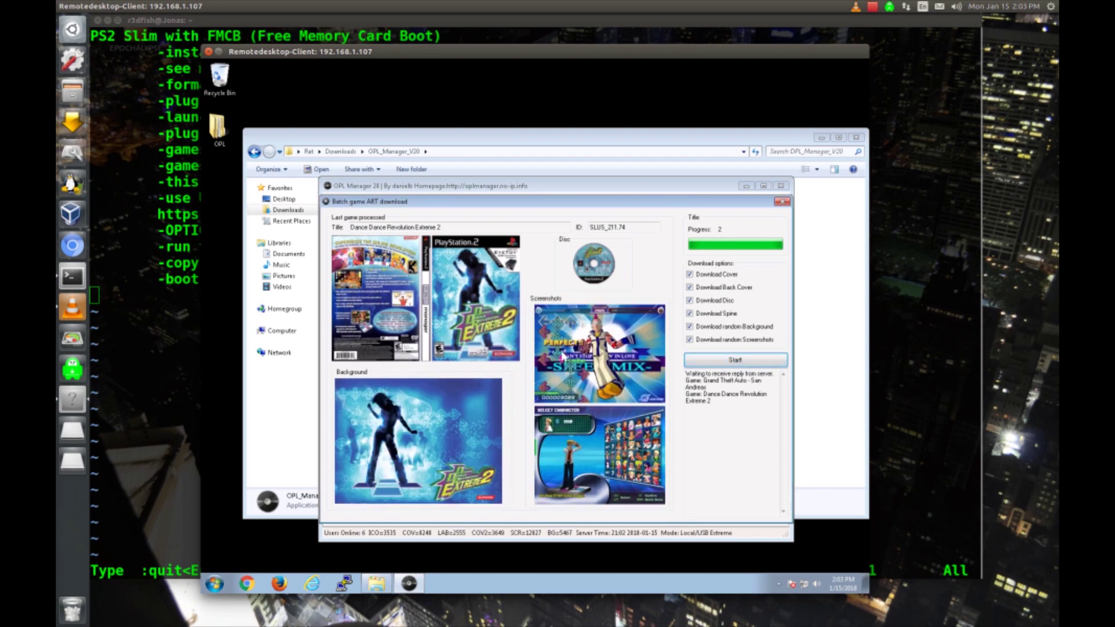
left_click(785, 201)
left_click(781, 186)
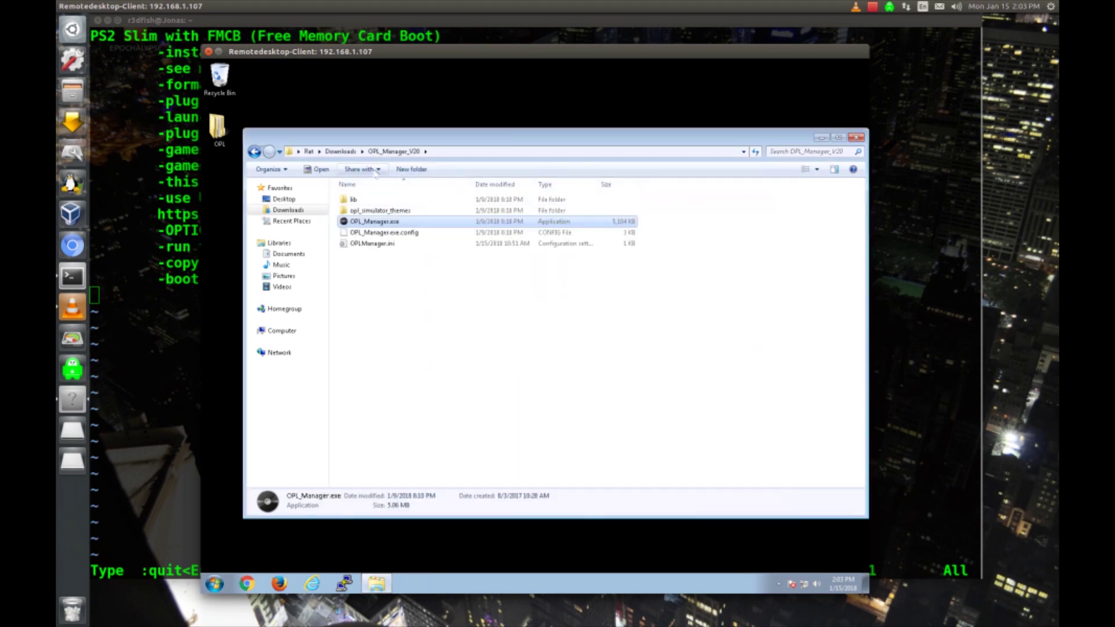
Step: Cut all 13 art images from the desktop OPL\ART folder
double_click(217, 127)
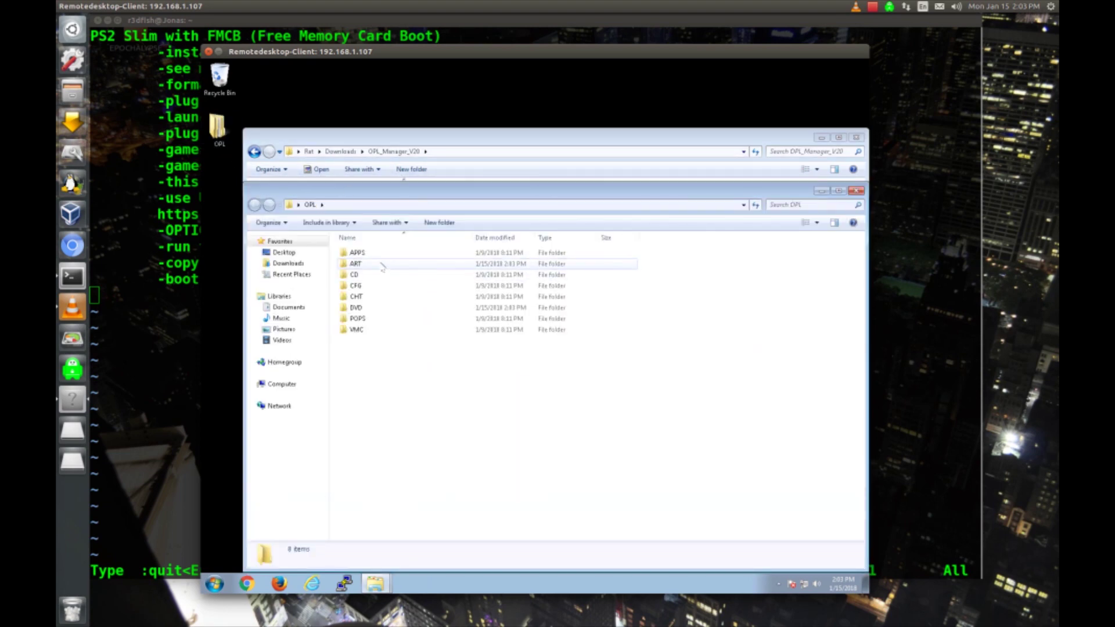
double_click(382, 265)
left_click_drag(820, 425, 380, 246)
right_click(380, 246)
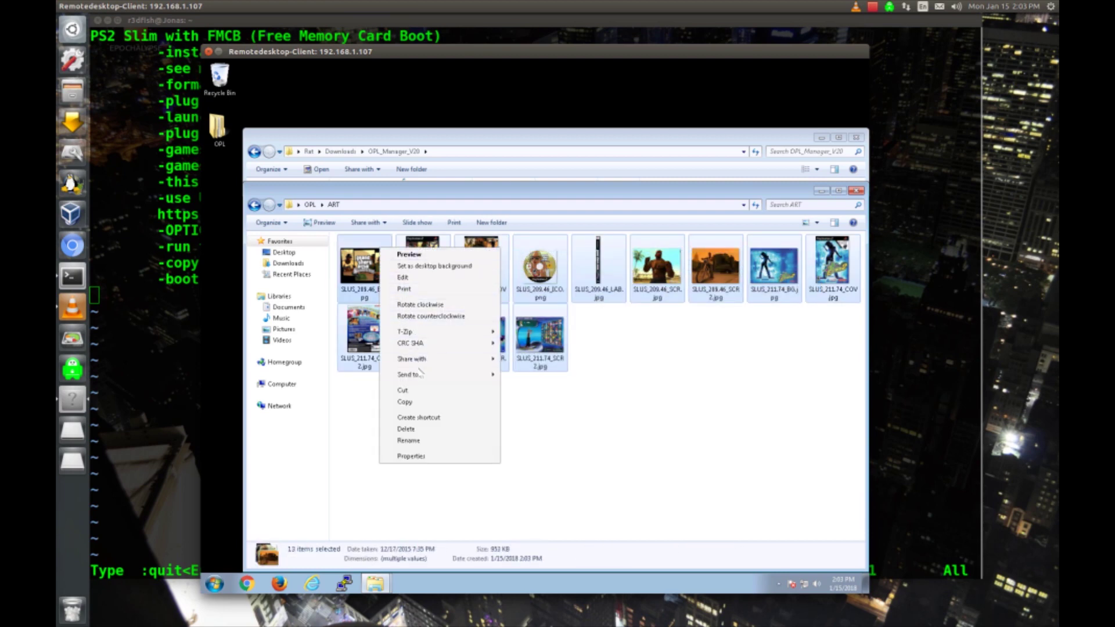
left_click(417, 392)
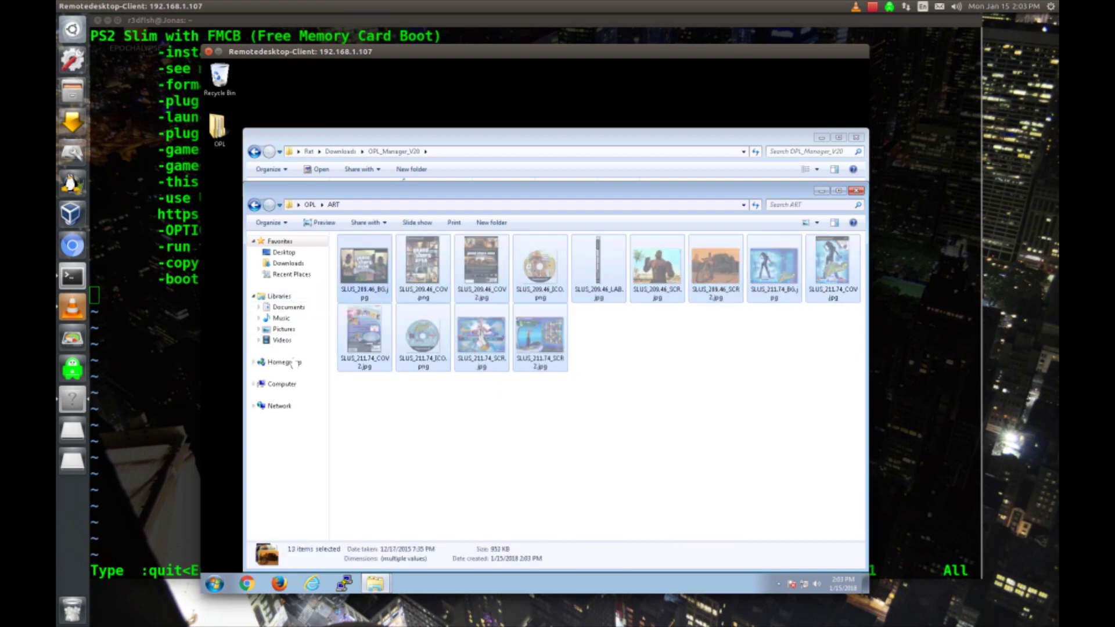
Step: Paste the 13 images into the ART folder on Local Disk (H:) and close the Explorer windows
left_click(285, 384)
double_click(630, 287)
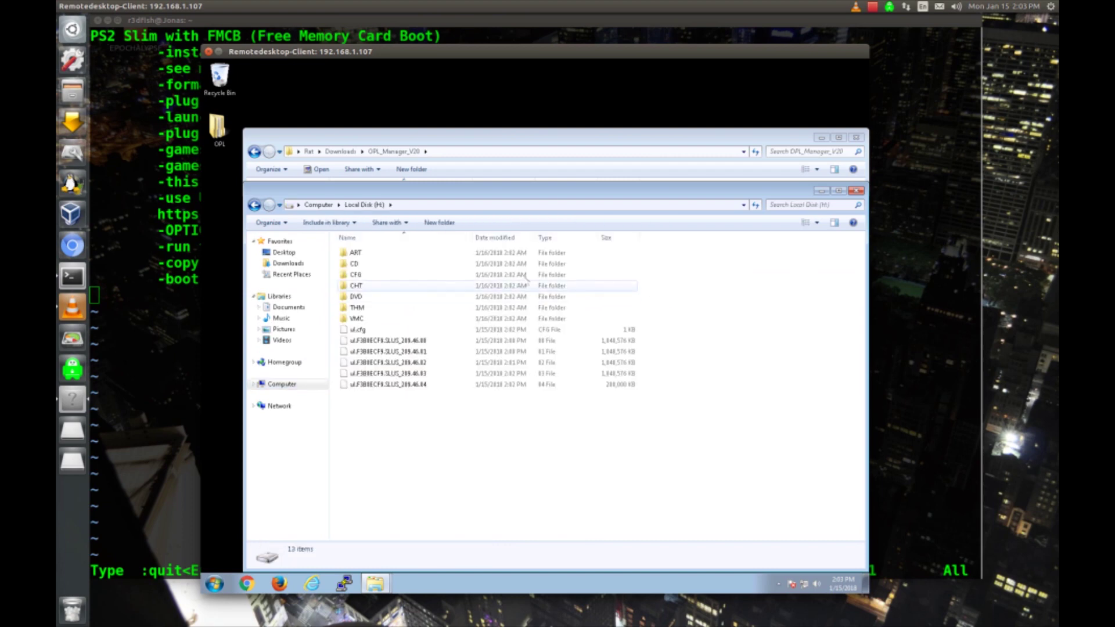
double_click(457, 254)
right_click(460, 289)
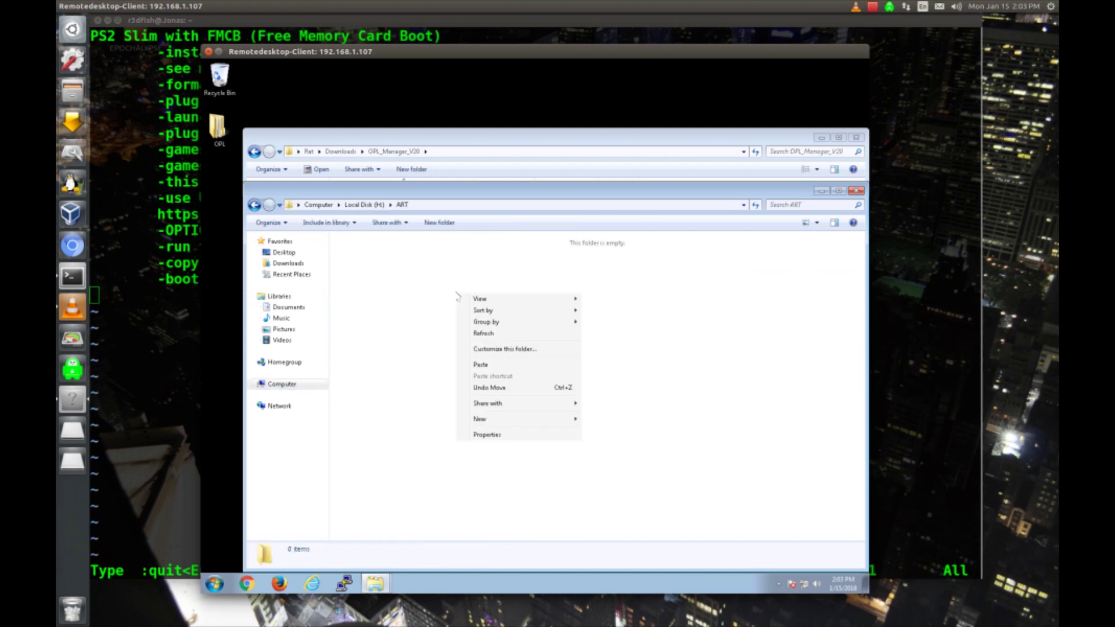
left_click(500, 367)
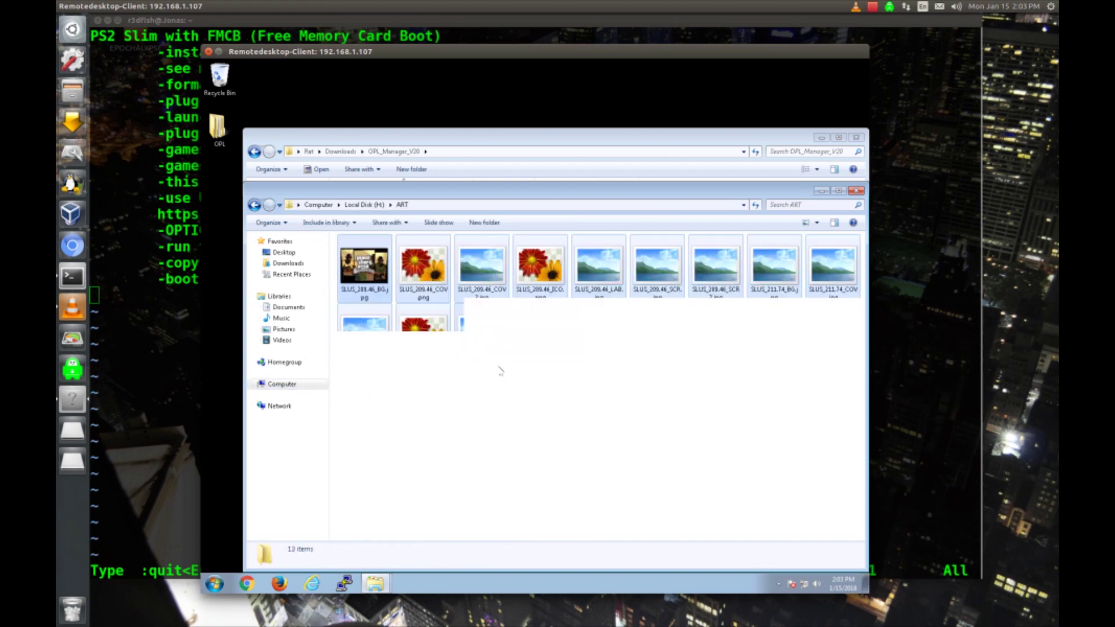
left_click(855, 191)
left_click(856, 138)
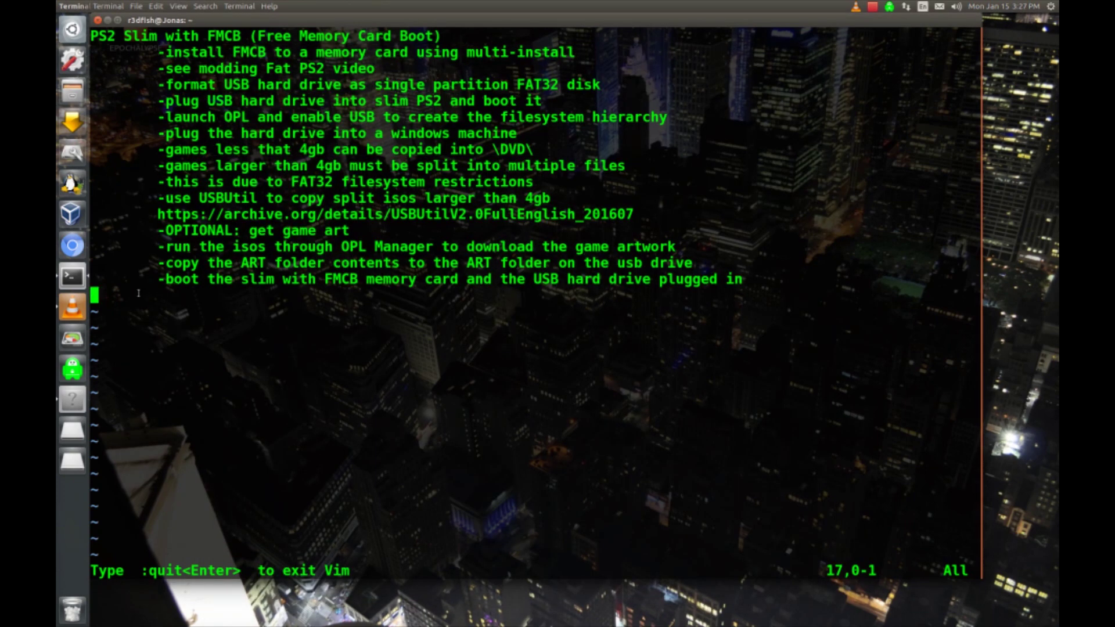
Step: Reopen the /dev/video0 capture in VLC to watch the PS2 boot into OPL
left_click(76, 307)
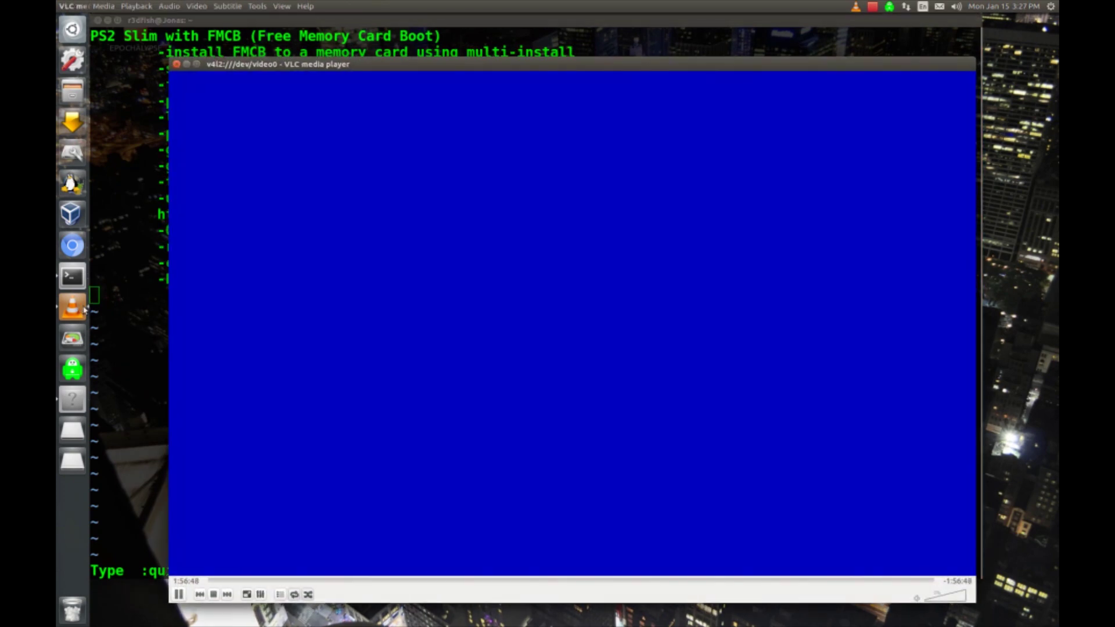